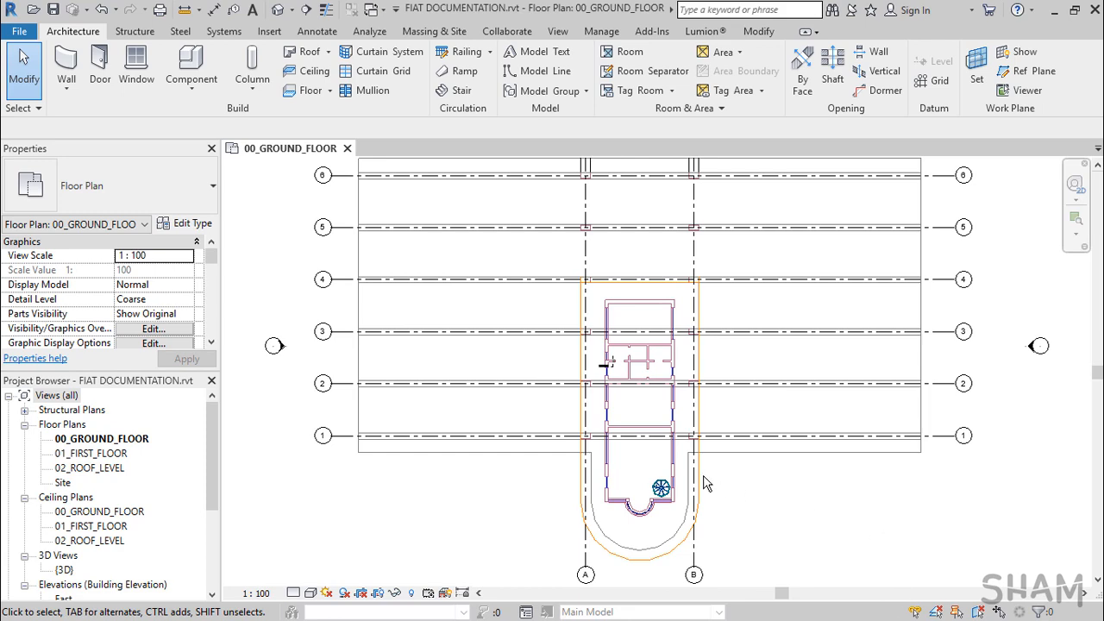
Measure the thickness of the outer wall segment on the west side of the ground floor plan.
scroll(621, 429, "up", 9)
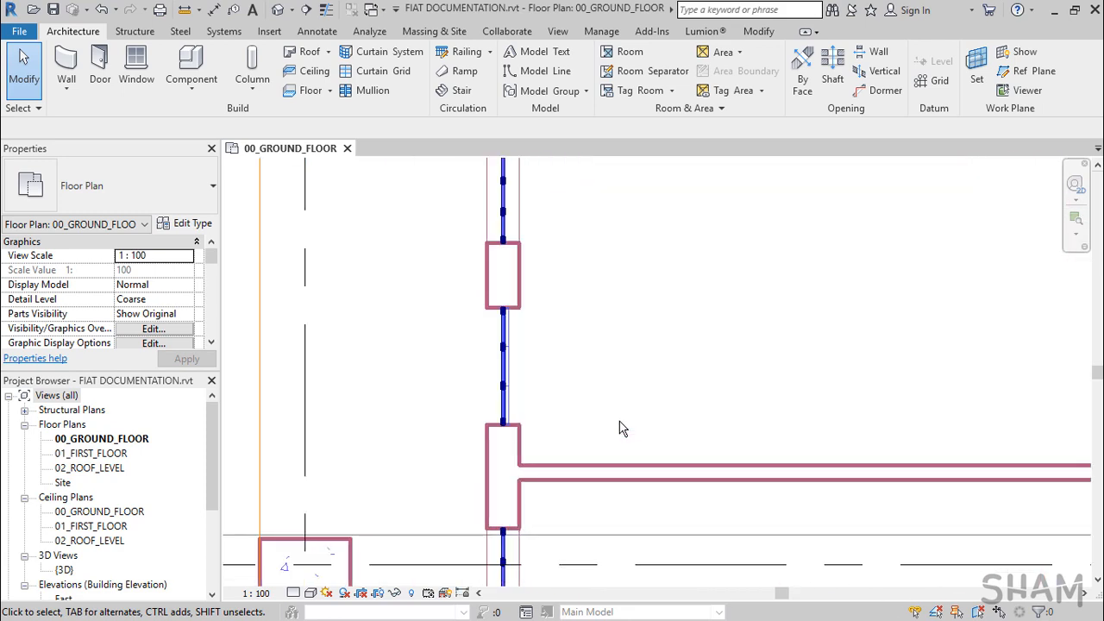
left_click(759, 33)
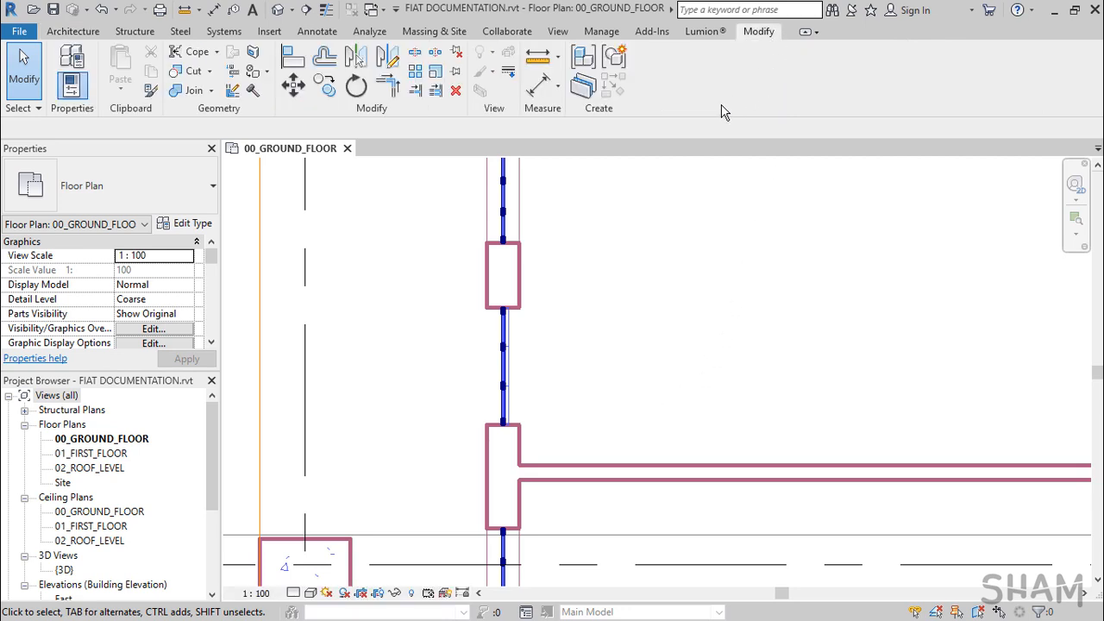
left_click(537, 58)
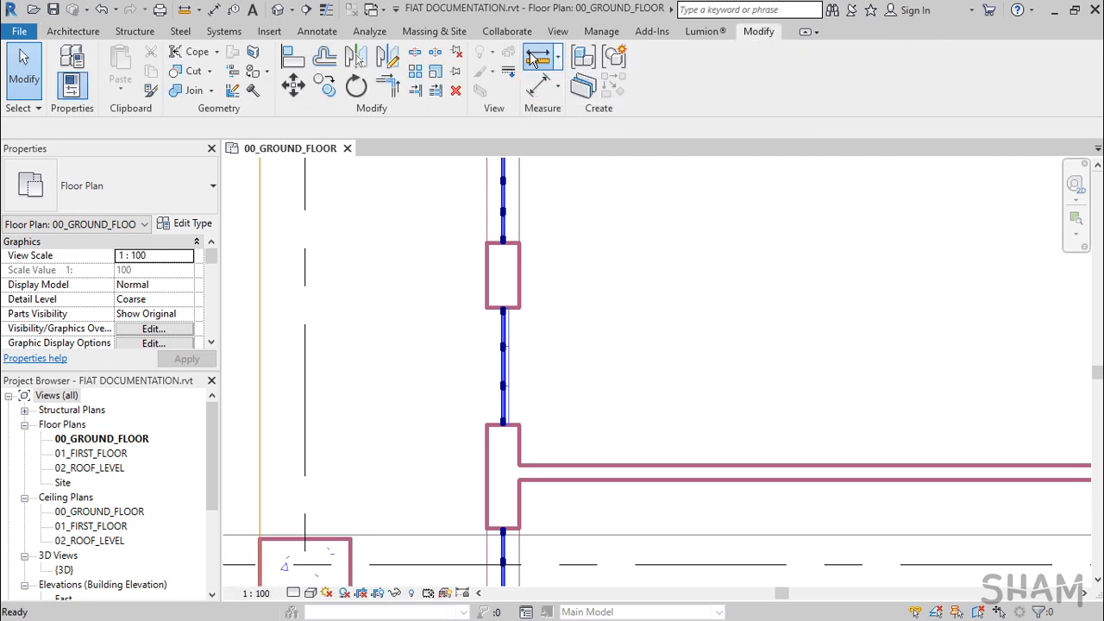
left_click(483, 273)
left_click(519, 275)
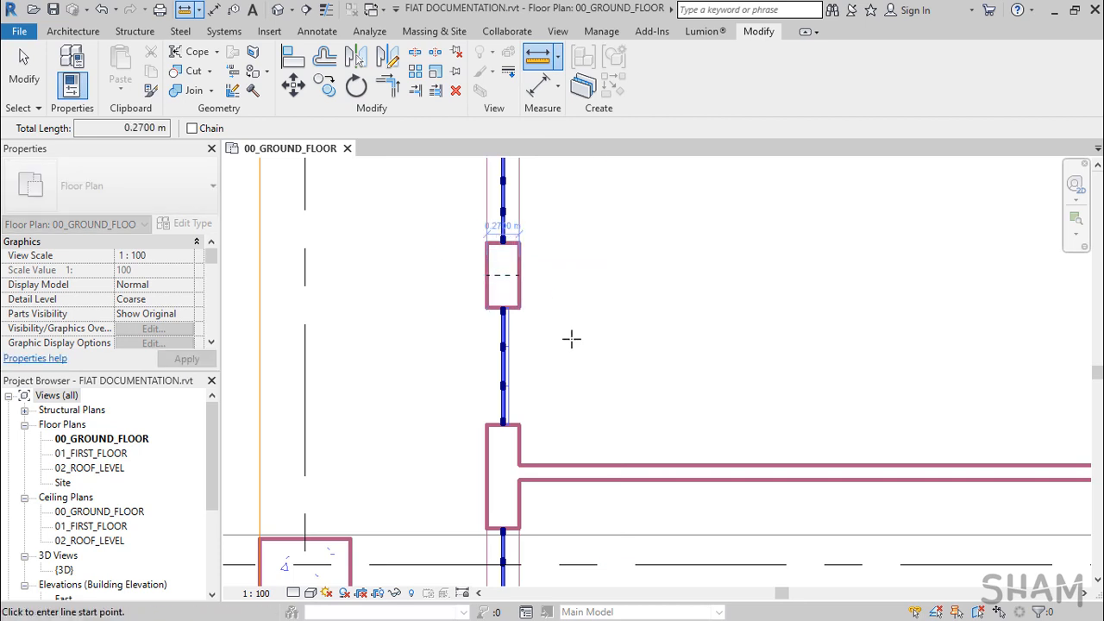
left_click(138, 127)
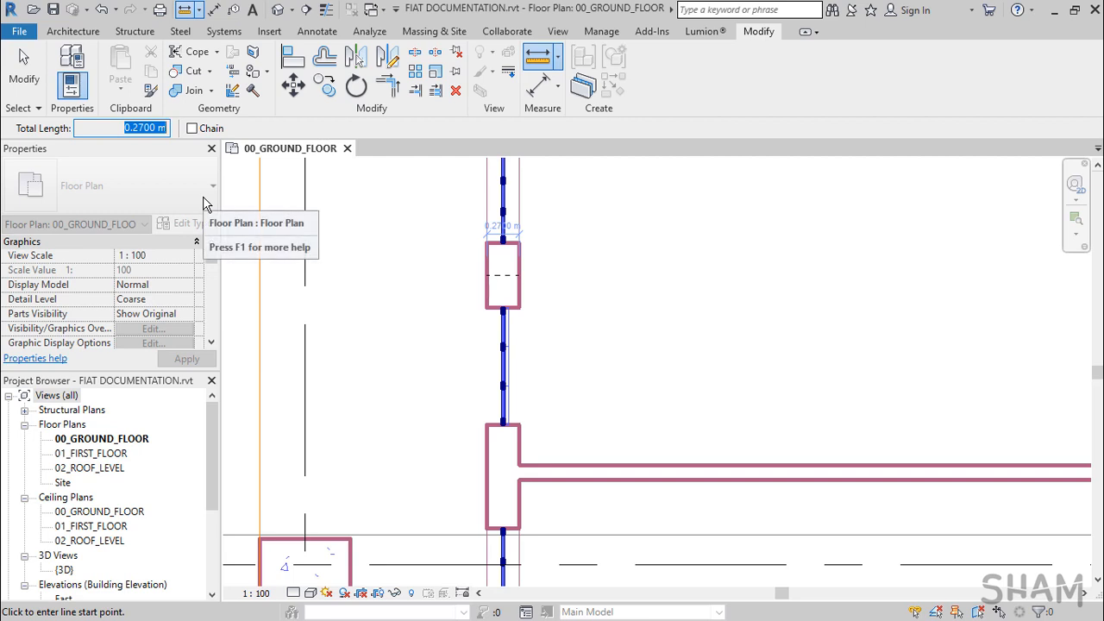
left_click(23, 69)
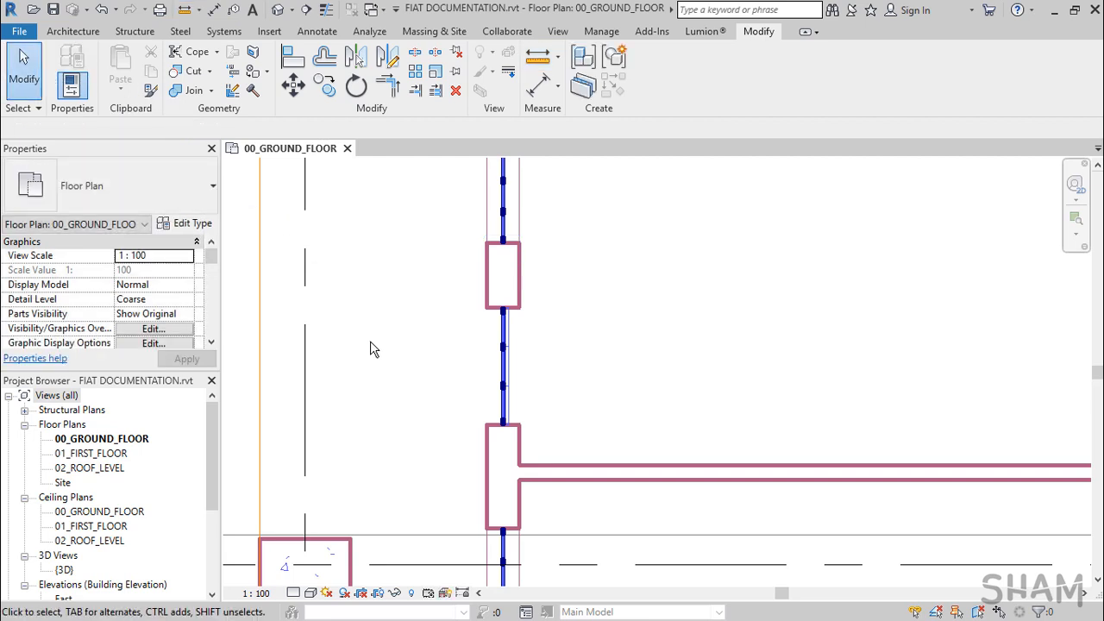
Start a new architectural wall and choose the Basic Wall type Generic - 300mm.
left_click(83, 32)
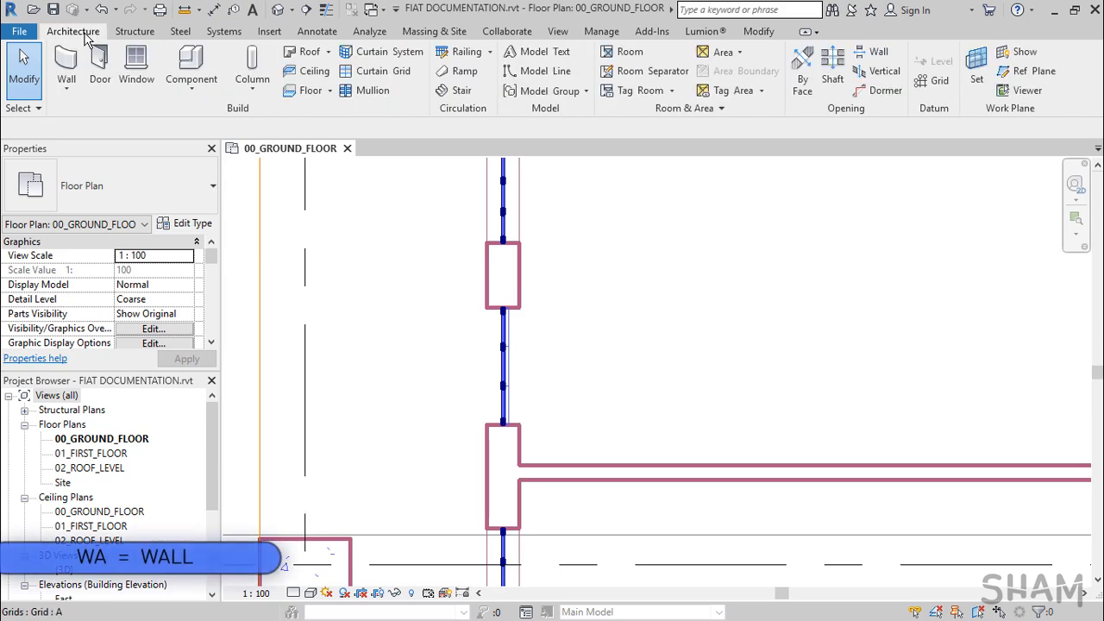
left_click(67, 67)
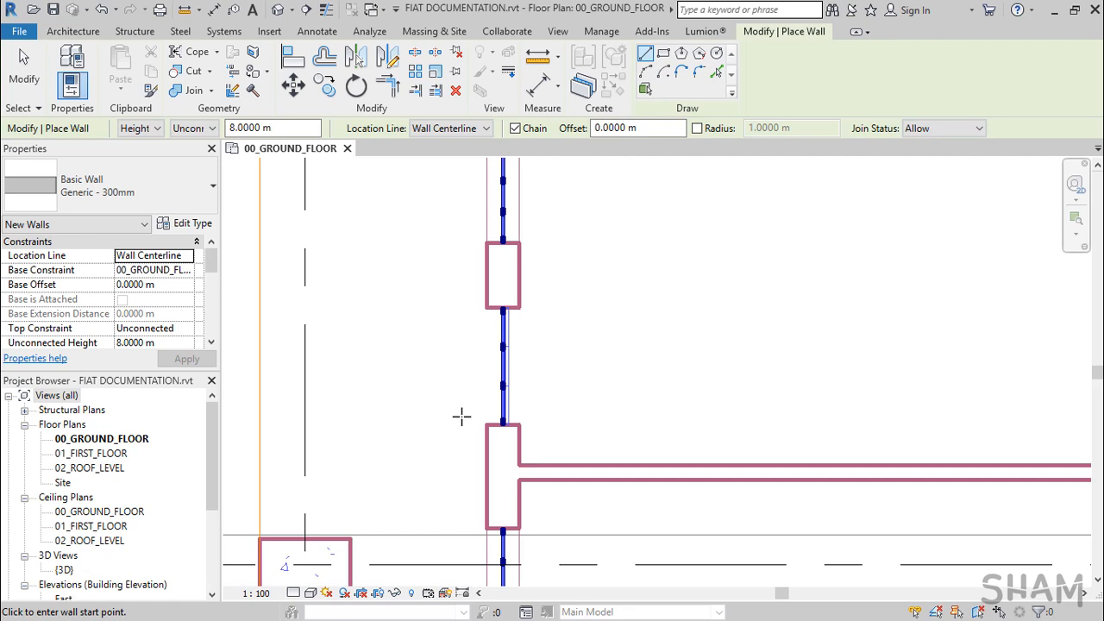
left_click(206, 204)
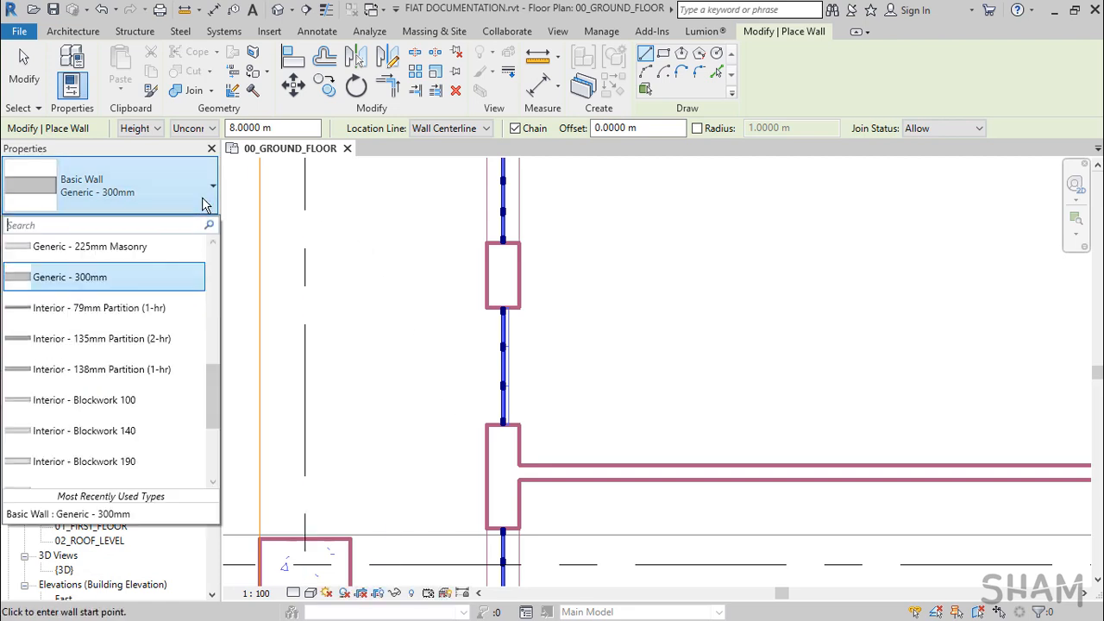
scroll(138, 358, "up", 1)
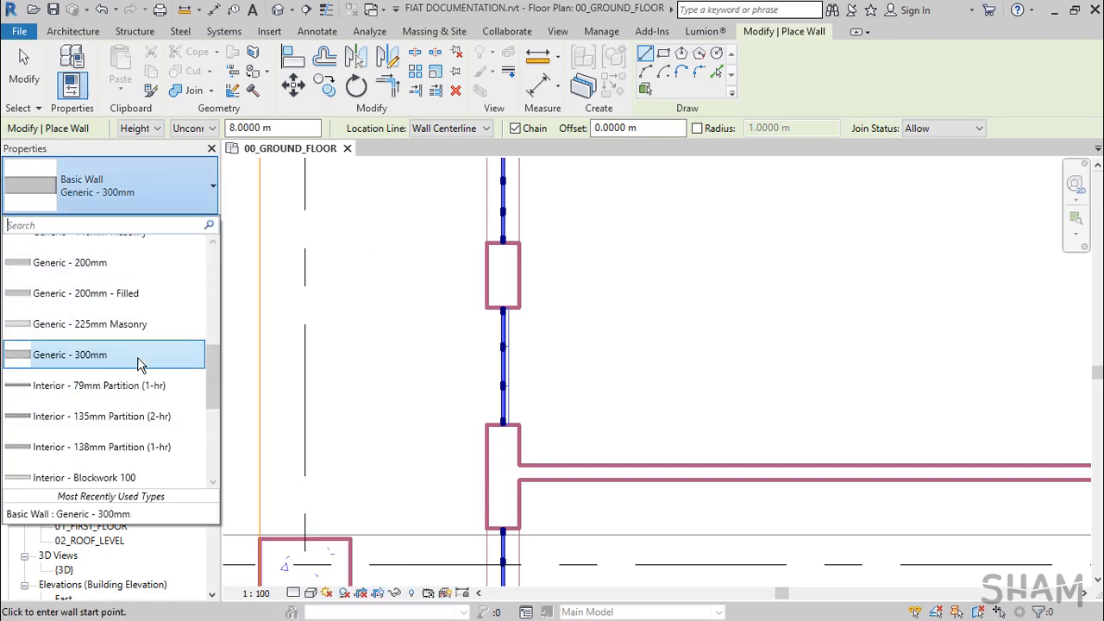
scroll(138, 362, "up", 1)
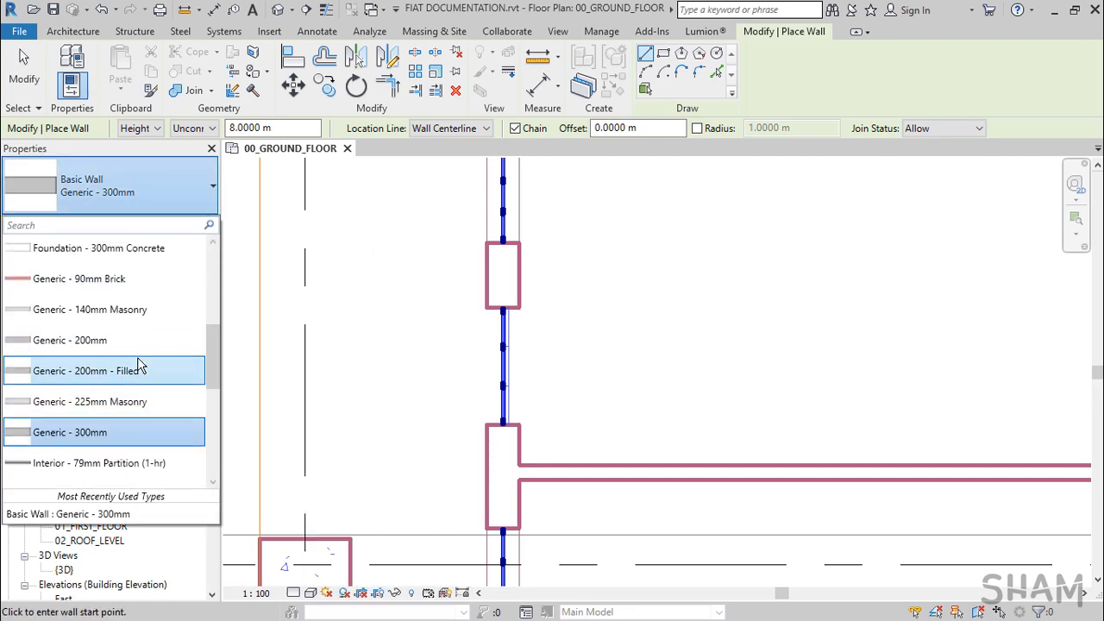
left_click(117, 432)
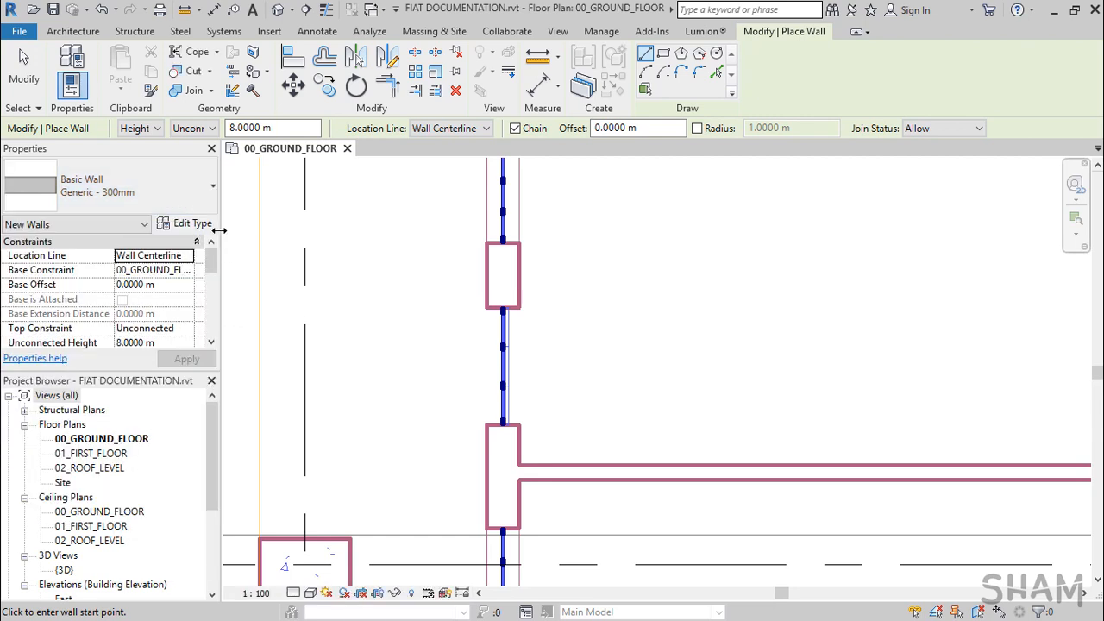
Duplicate the Generic - 300mm wall type under the name Generic - 270mm.
left_click(193, 225)
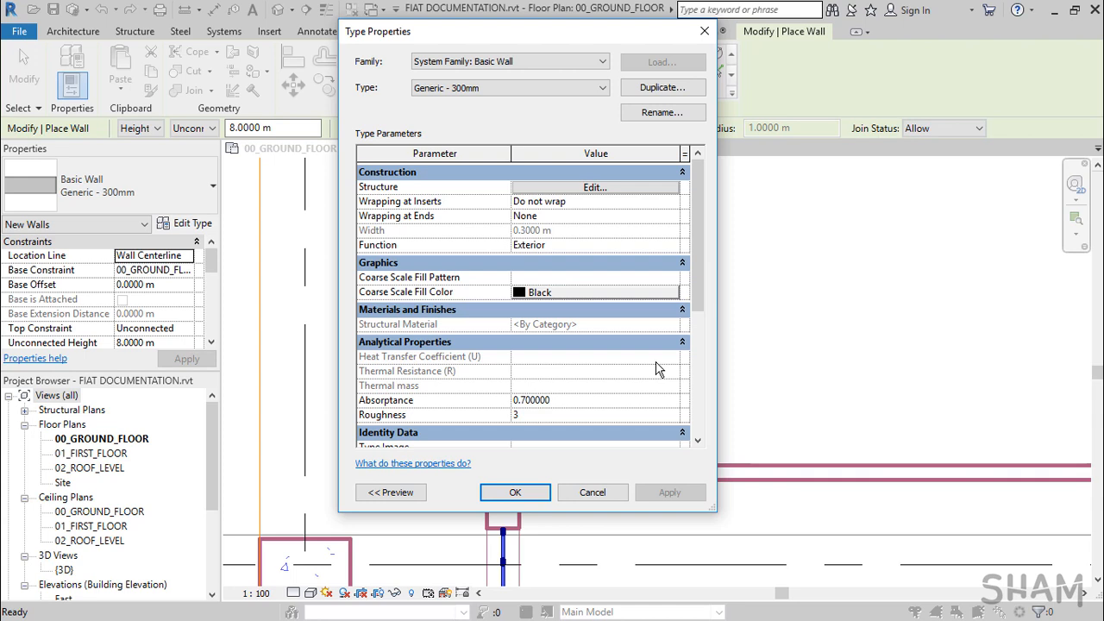
left_click(677, 89)
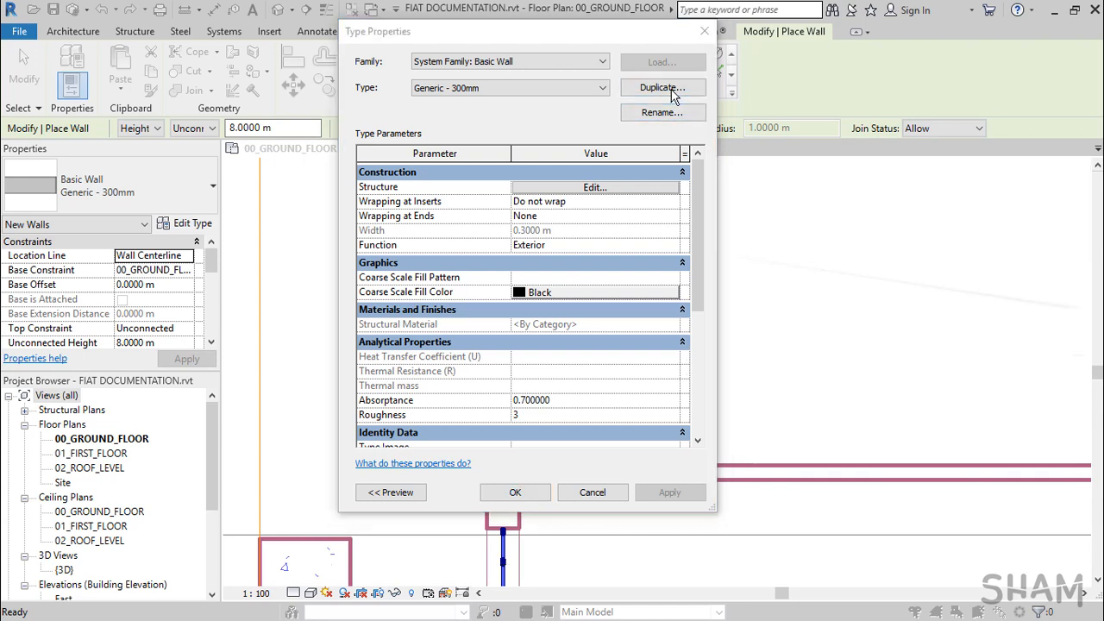
left_click(551, 258)
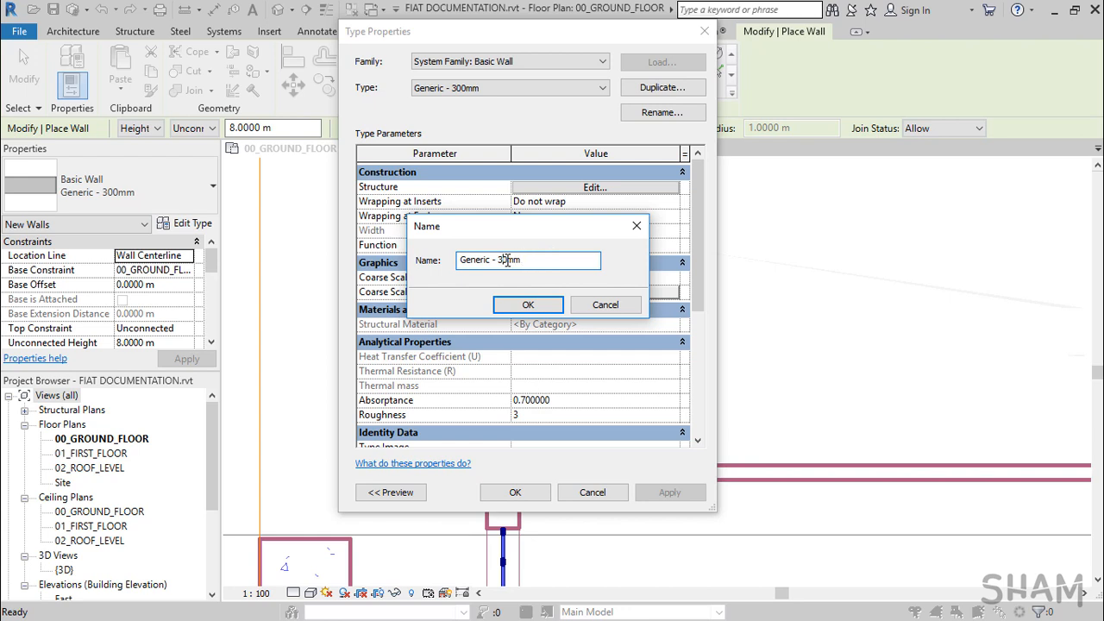
key("BackSpace")
type("27")
left_click(529, 305)
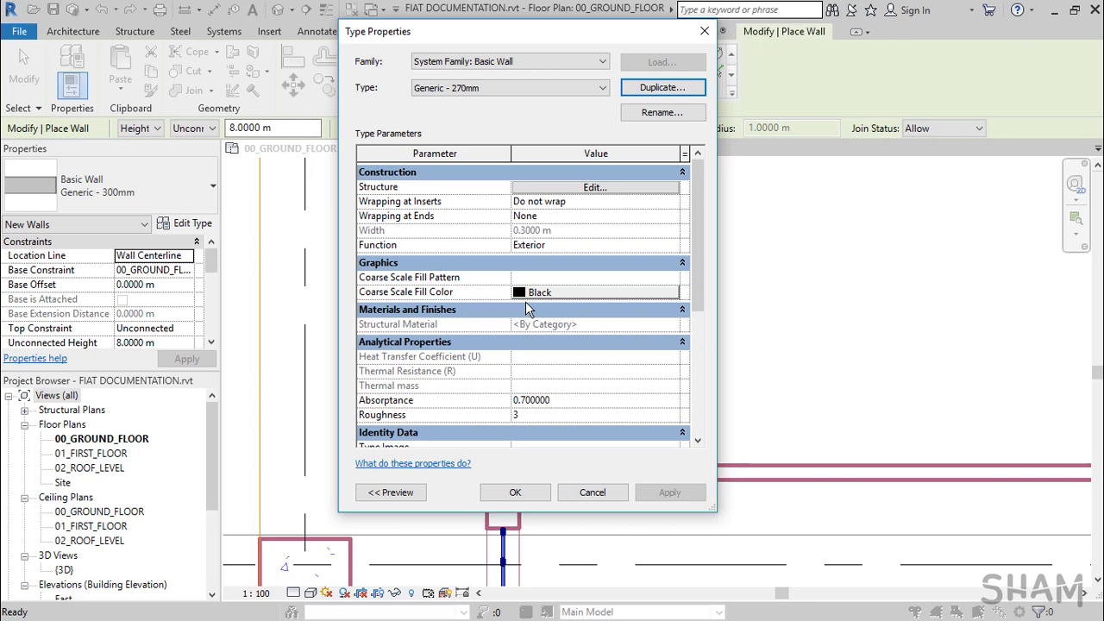
In the new wall type's assembly, set the structure layer's thickness to 0.27 m and show the preview.
left_click(606, 192)
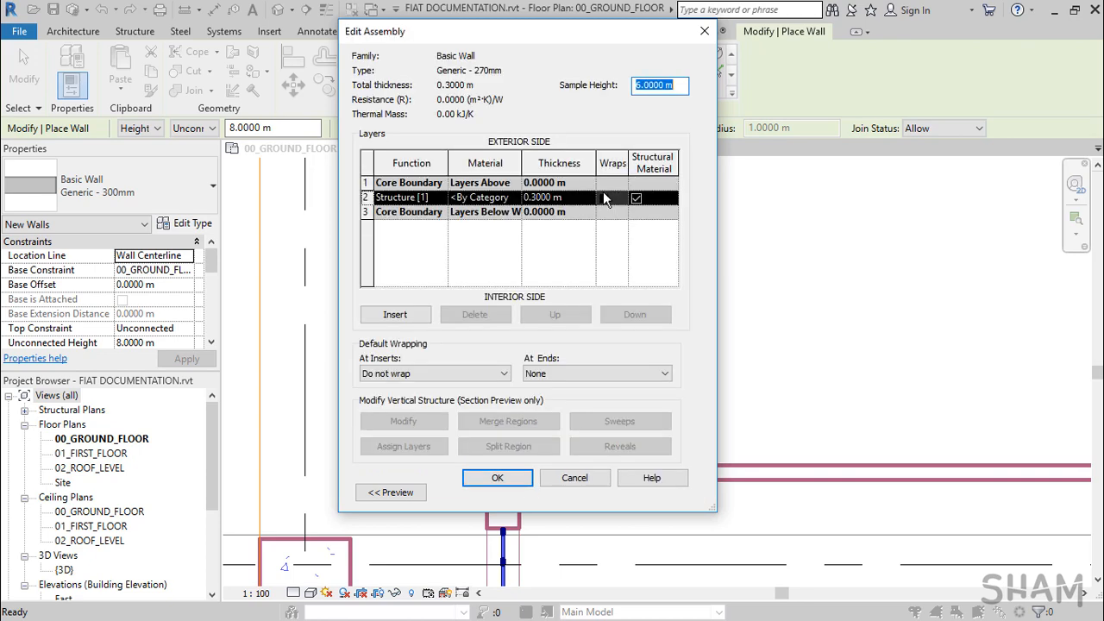
left_click(561, 197)
left_click_drag(561, 197, 510, 197)
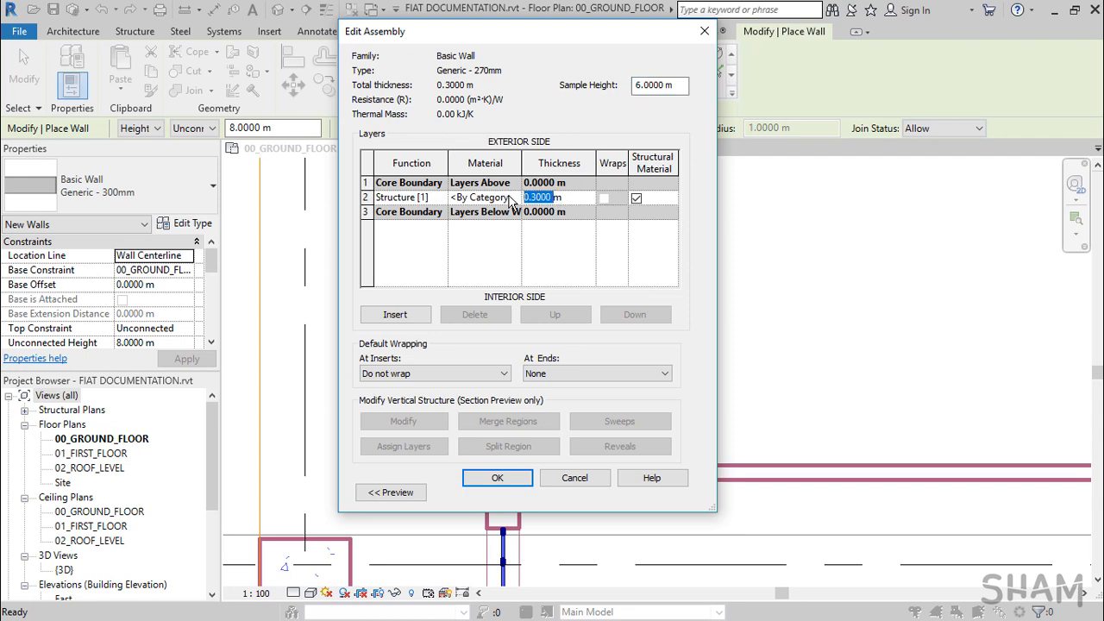
type("0.")
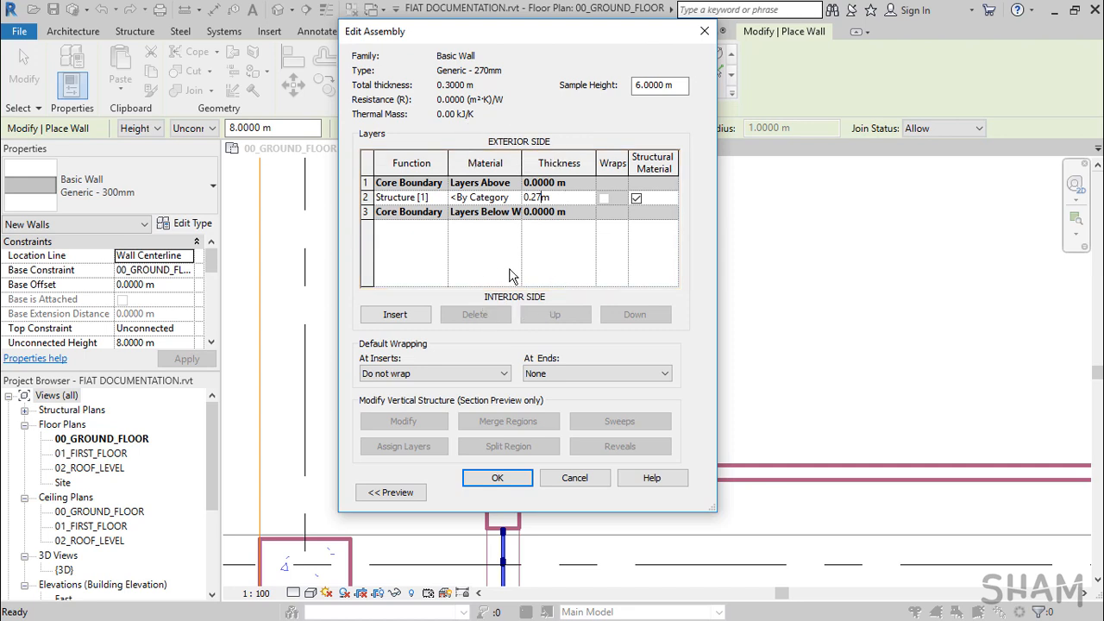
left_click(391, 493)
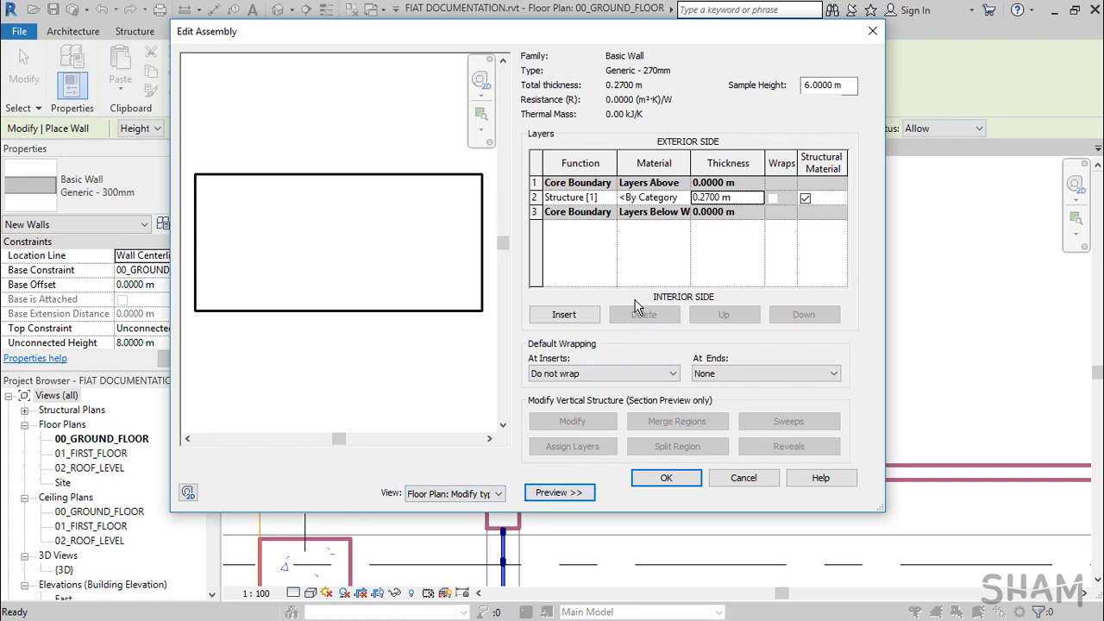
Insert a layer on the exterior side of the structural layer and set its thickness to 0.025 m.
left_click(576, 316)
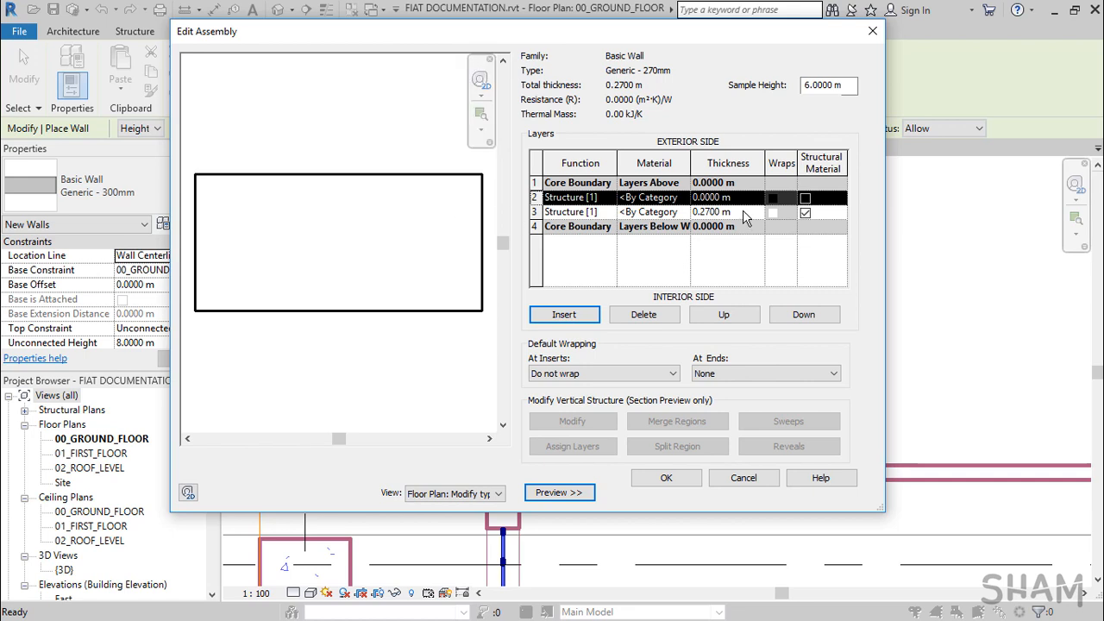
left_click(707, 197)
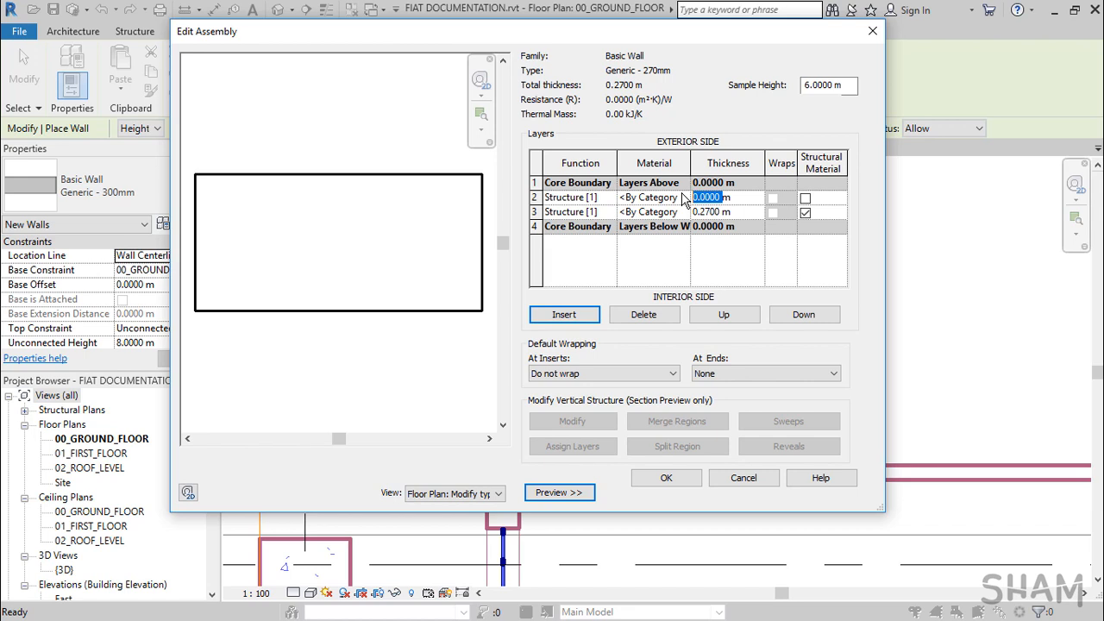
type("0.025")
key("Tab")
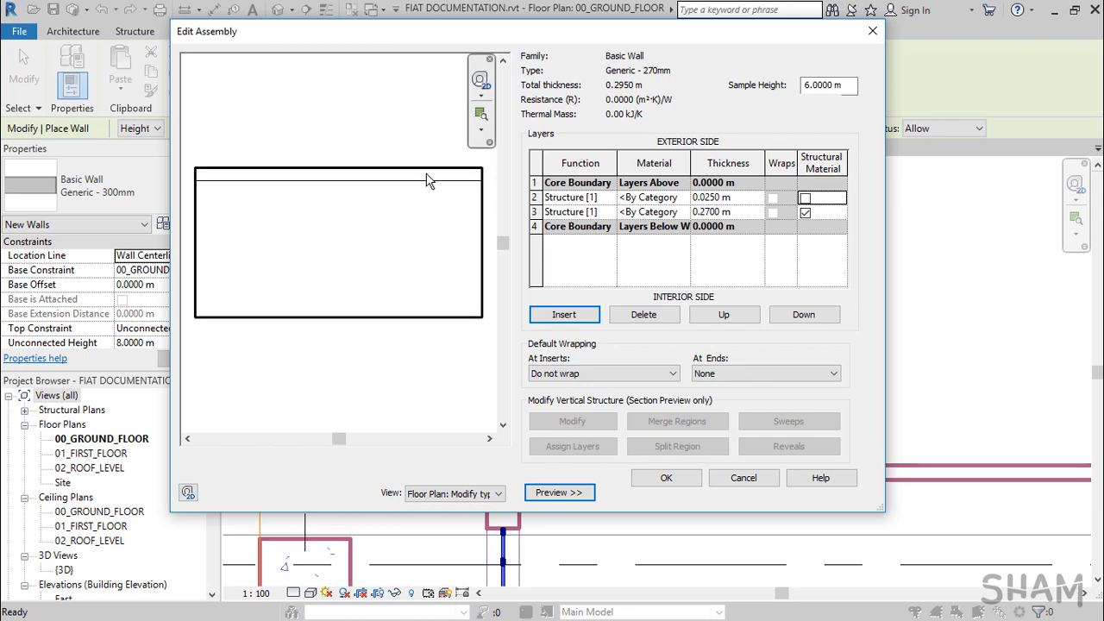
Insert another layer, move it to the interior side of the structural layer, and set its thickness to 0.025 m.
left_click(580, 316)
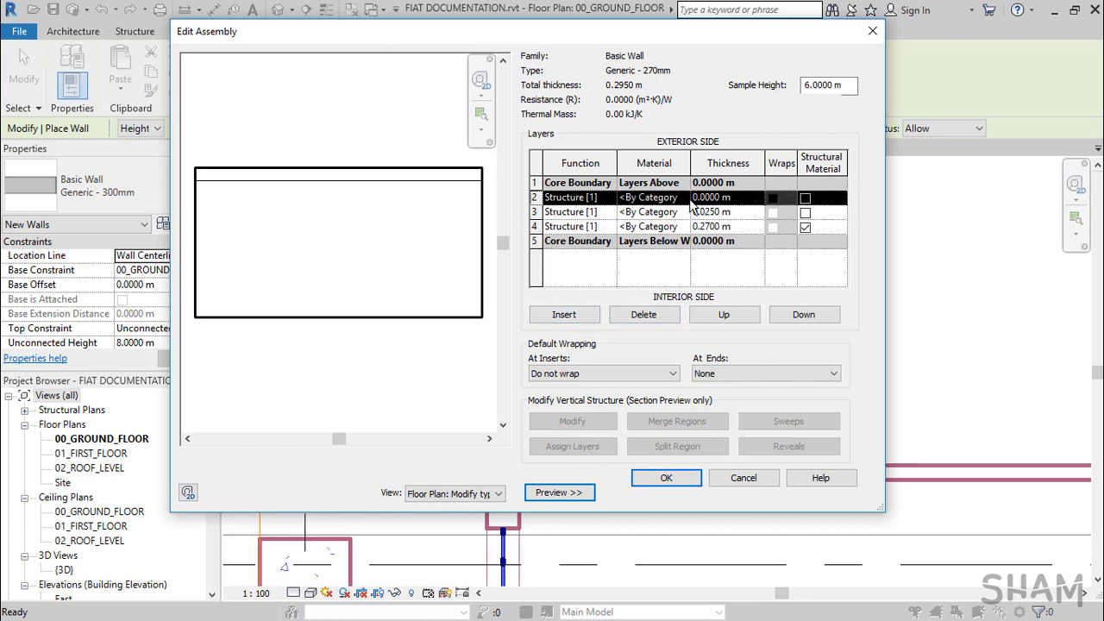
left_click(790, 316)
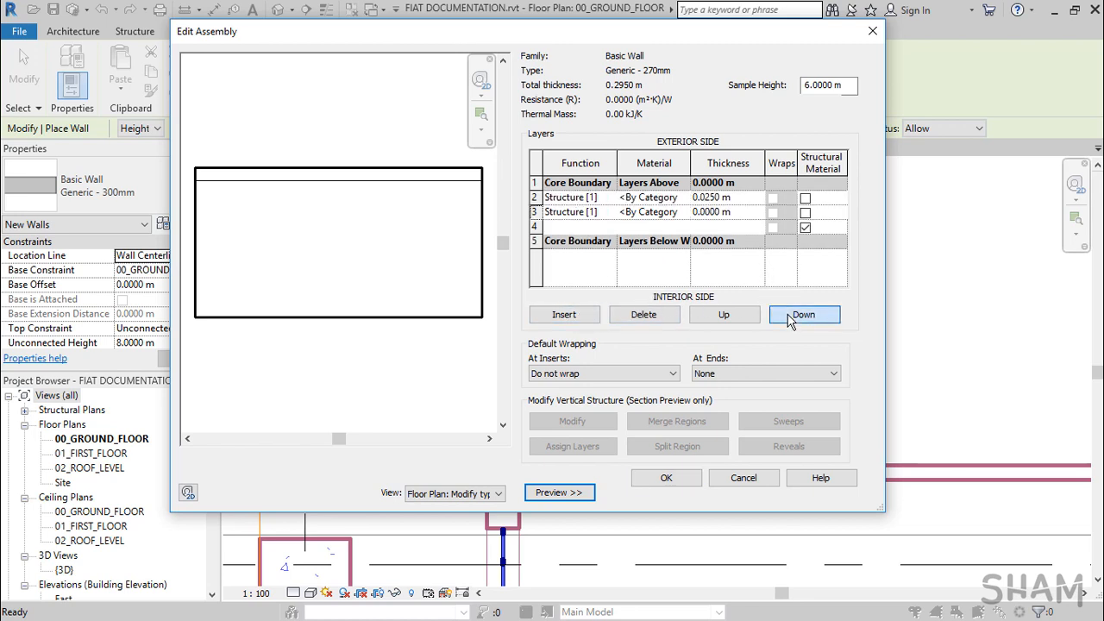
left_click(789, 316)
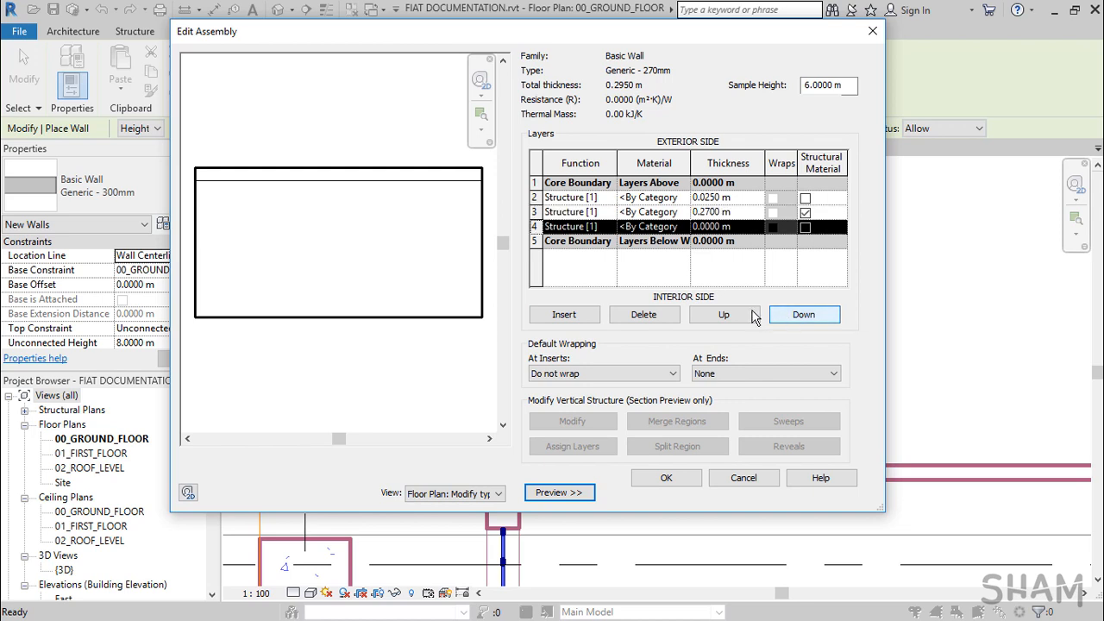
left_click(718, 226)
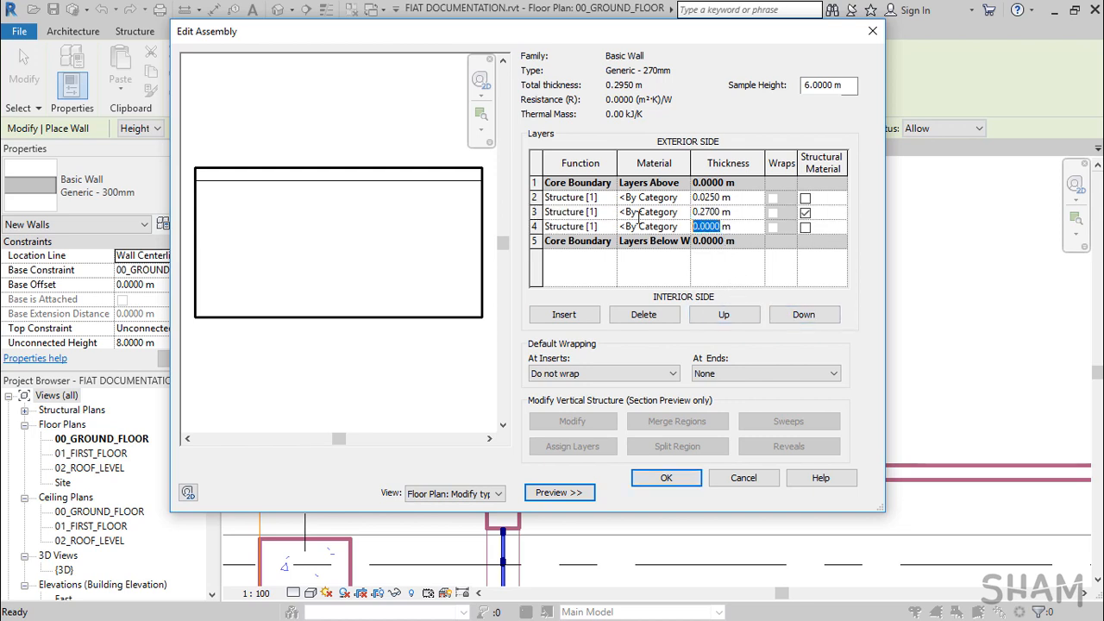
type("0.025")
key("Tab")
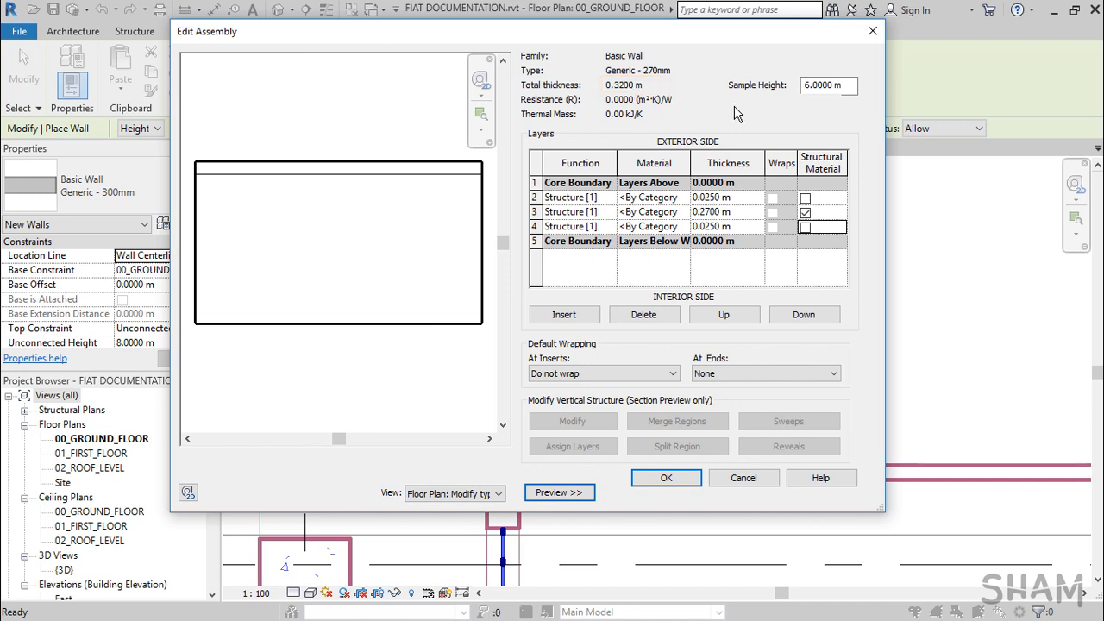
Set the middle structural layer's thickness with the formula =0.27-0.025-0.025.
left_click(746, 218)
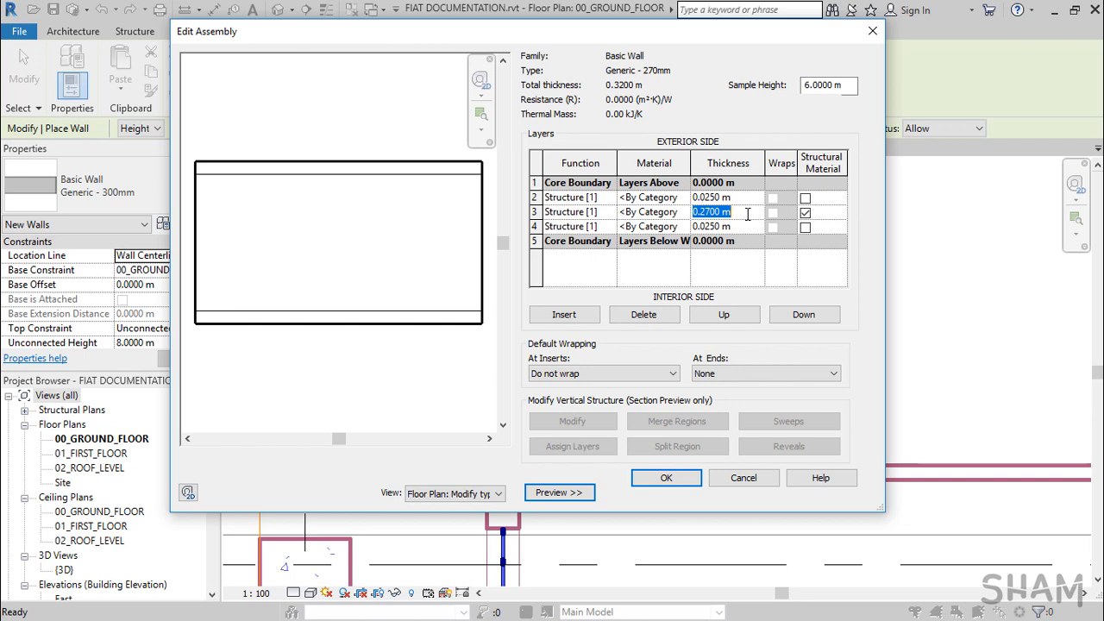
type("=")
type("0.27-0.025-0.025")
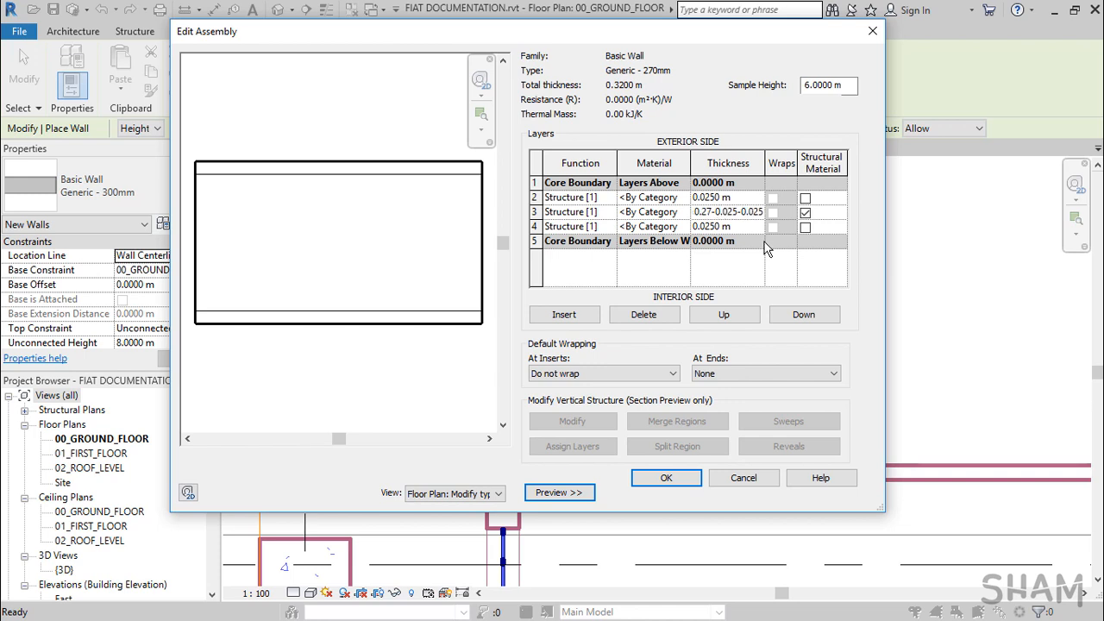
key("Tab")
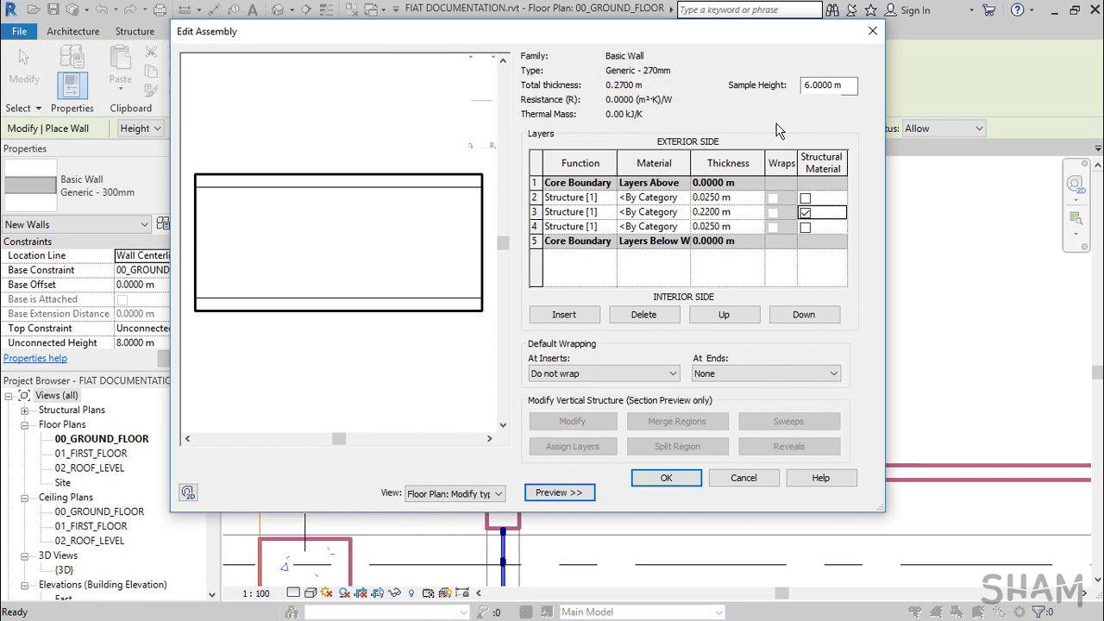
Assign the function Finish 1 [4] to both 0.025 m outer layers and accept the wall assembly.
left_click(610, 199)
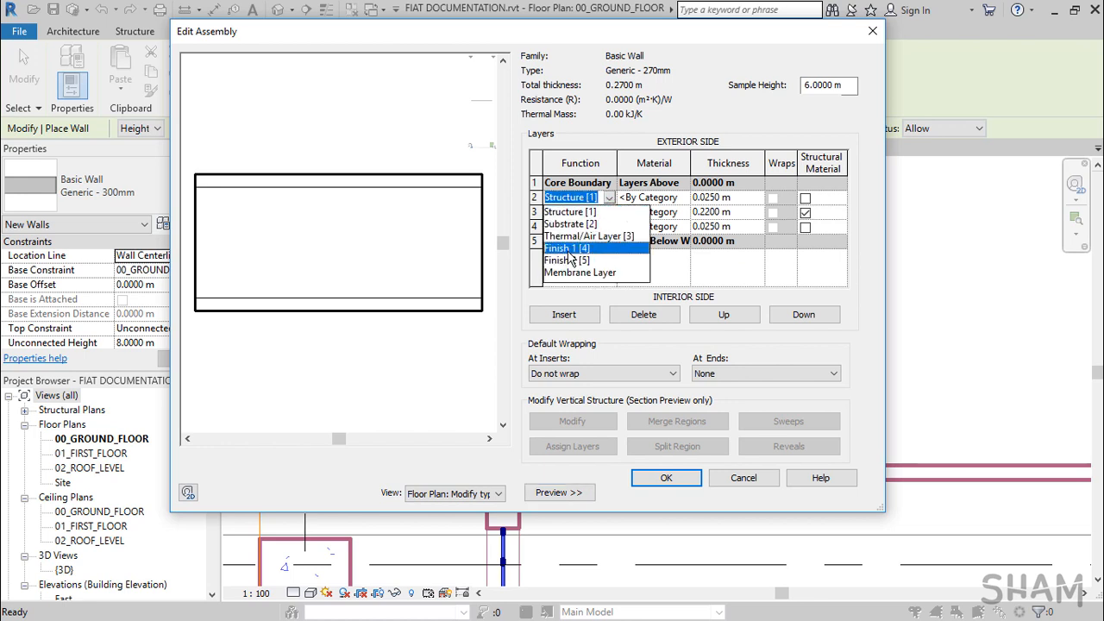
left_click(569, 248)
left_click(609, 227)
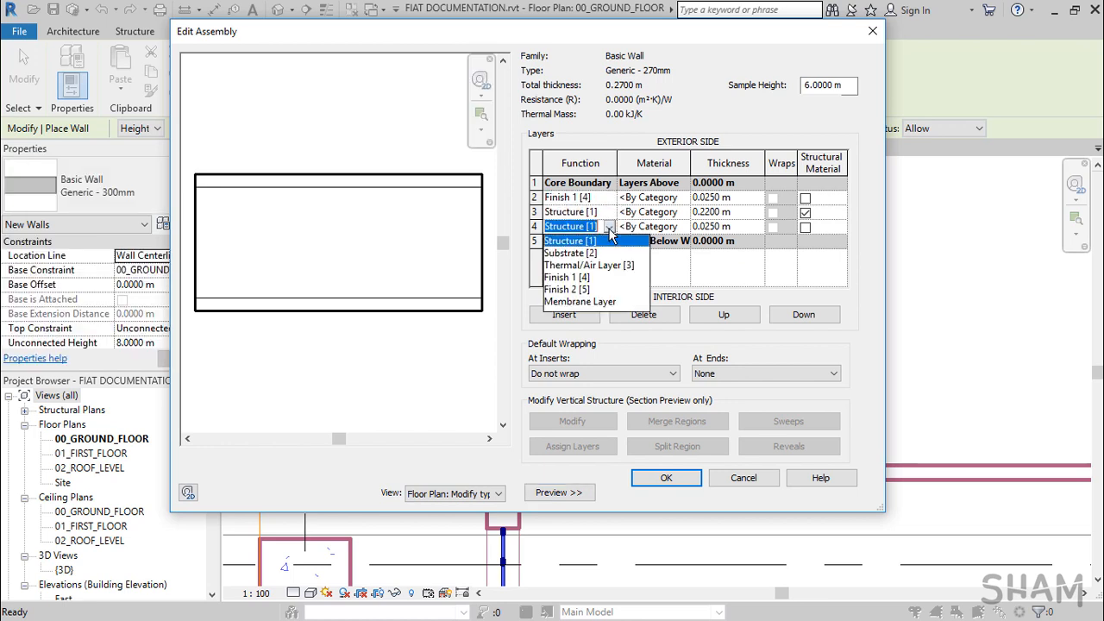
left_click(576, 278)
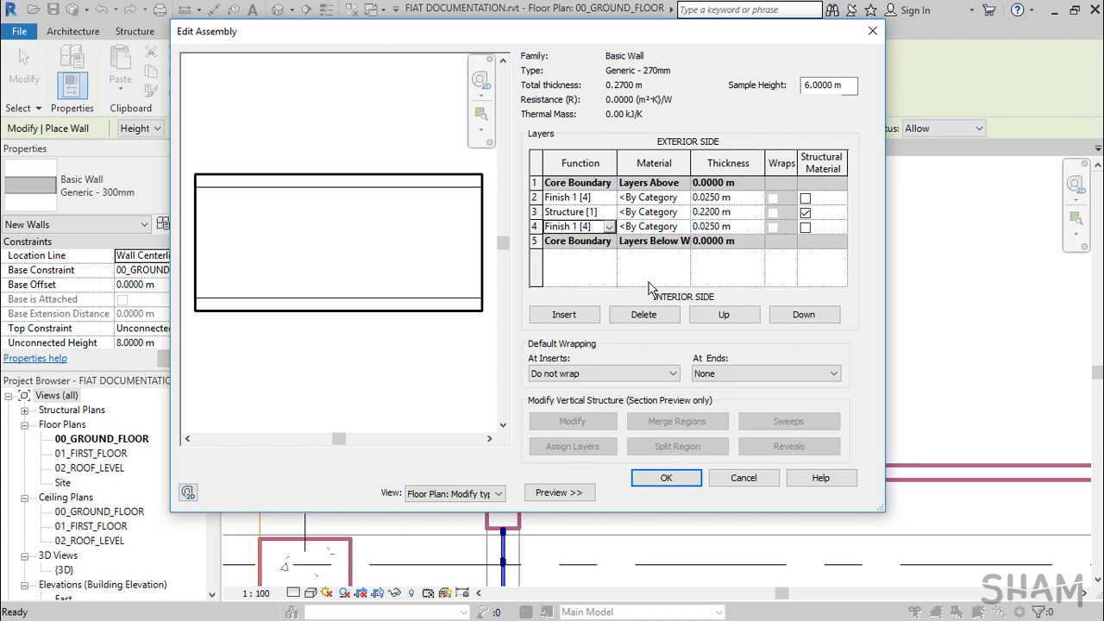
left_click(682, 476)
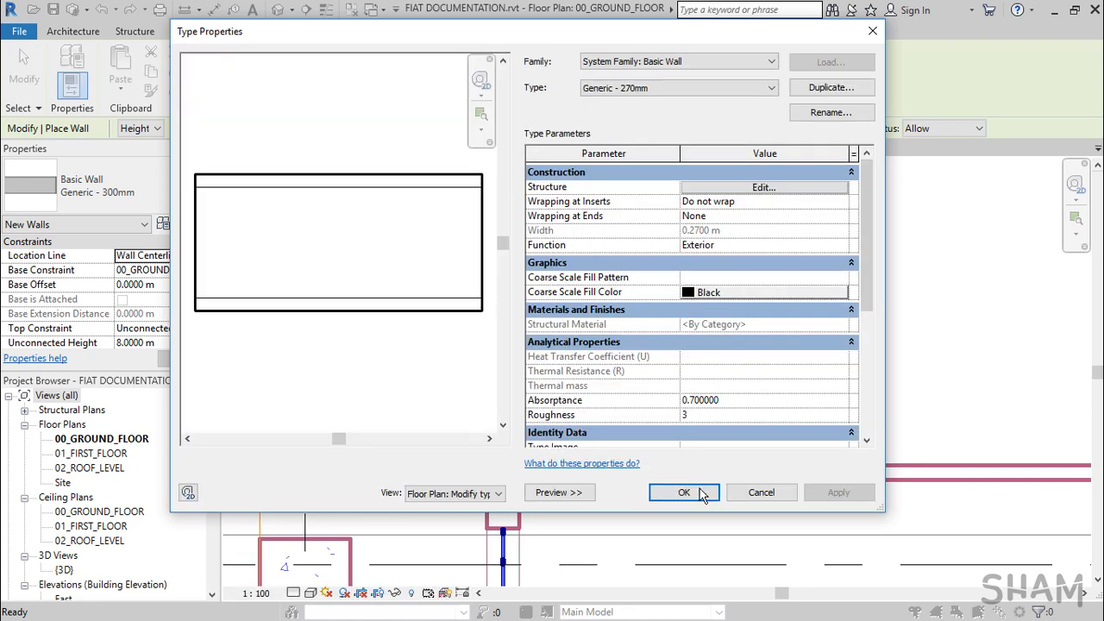
Accept the 270 mm wall type and constrain the height of new walls up to level 01_FIRST_FLOOR.
left_click(700, 492)
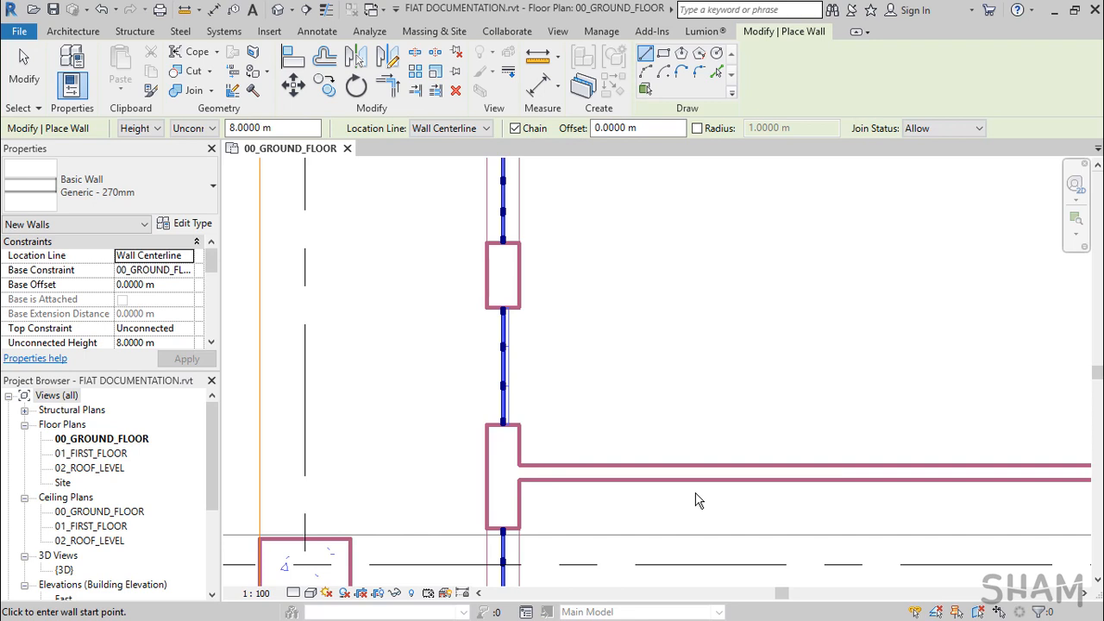
left_click(155, 129)
left_click(140, 155)
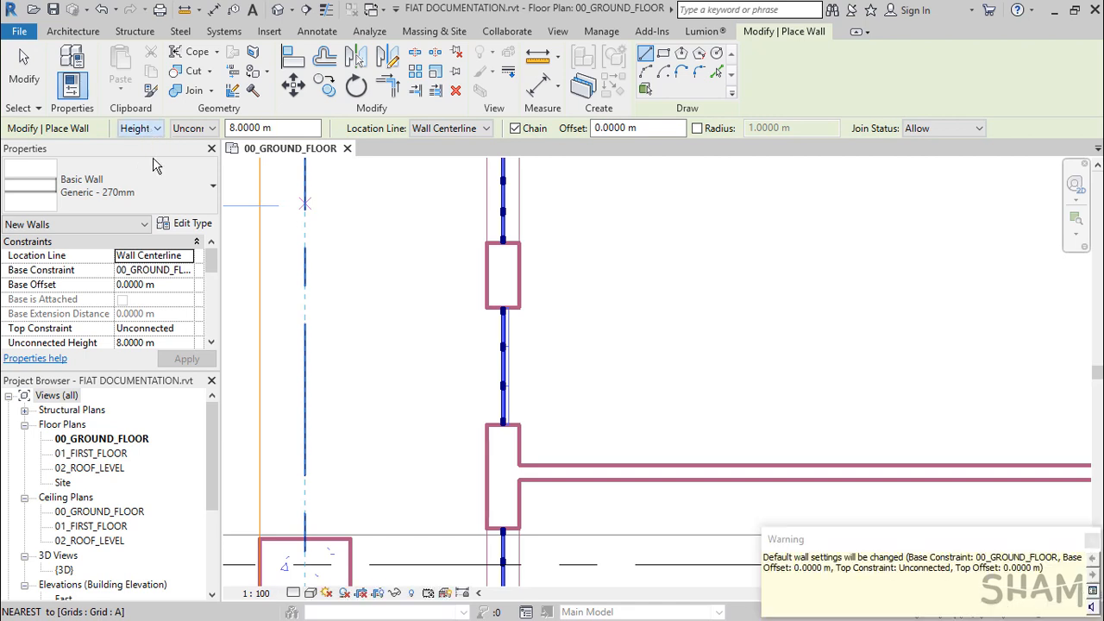
left_click(210, 129)
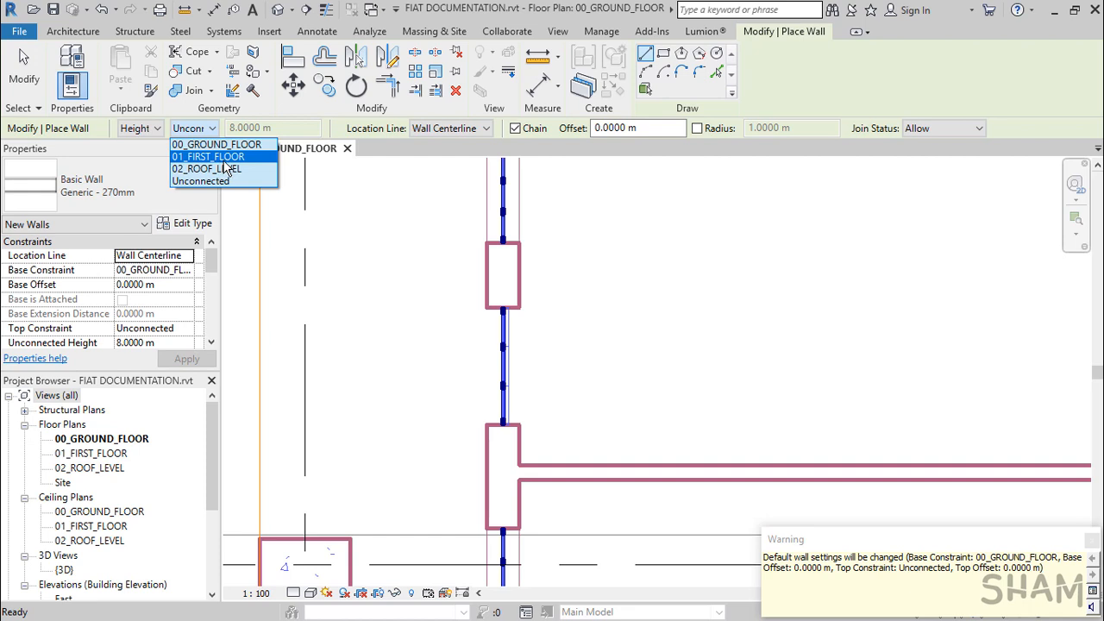
left_click(224, 160)
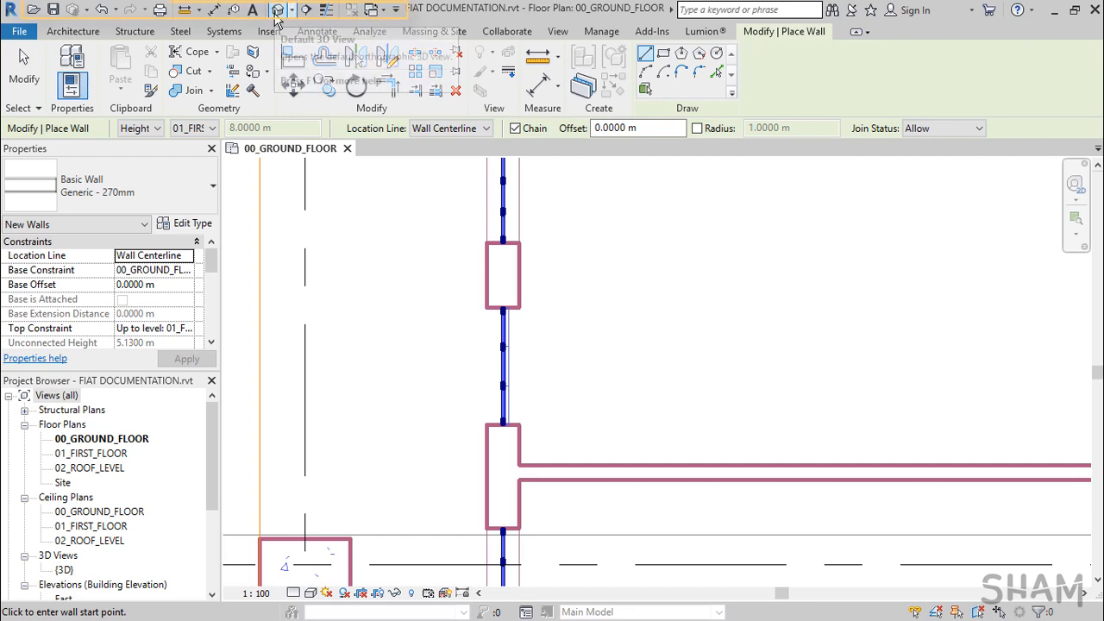
Open the default 3D view and tile it beside the ground floor plan, giving the plan the wider share.
left_click(277, 15)
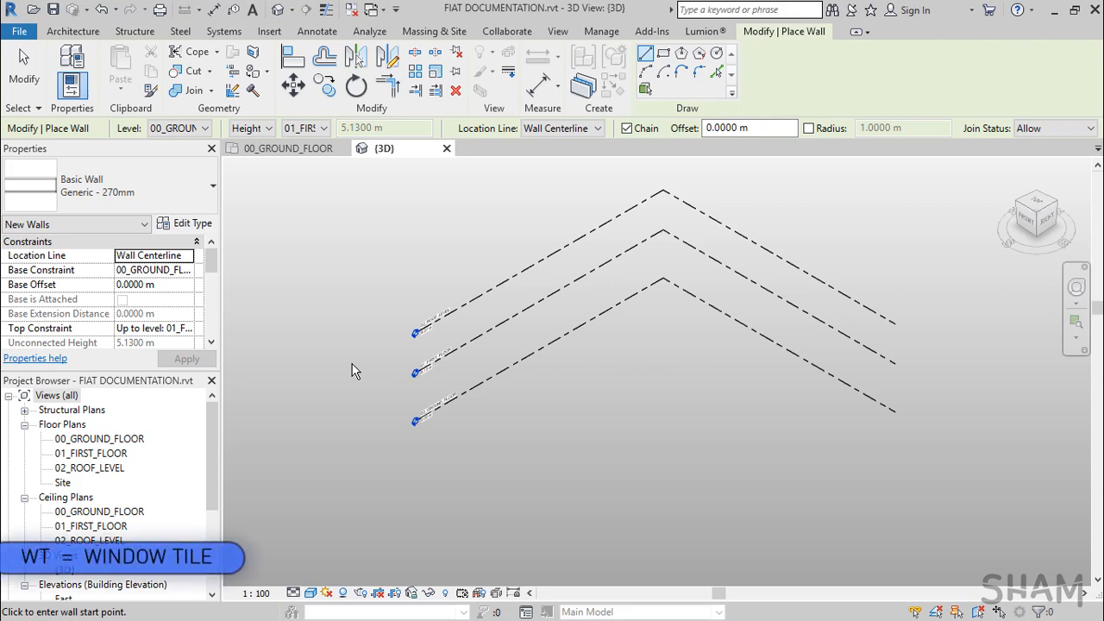
key("w")
key("t")
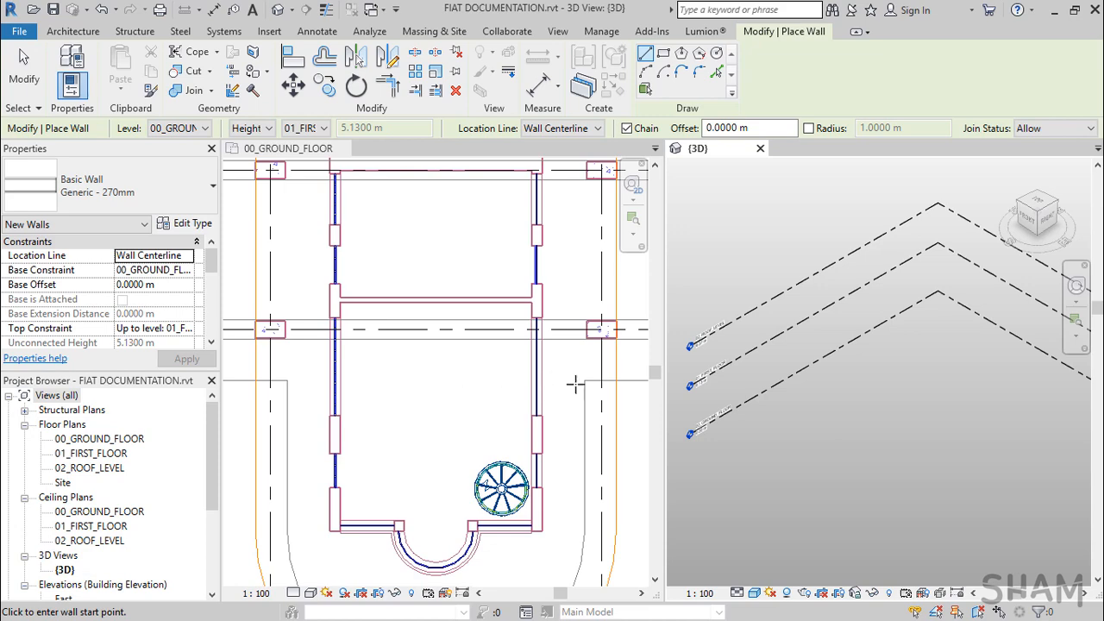
left_click_drag(663, 335, 733, 337)
Draw a wall about 1.62 m long from the left bay column to the lower-left corner, continuing up the left side to the upper-left corner.
scroll(363, 527, "up", 3)
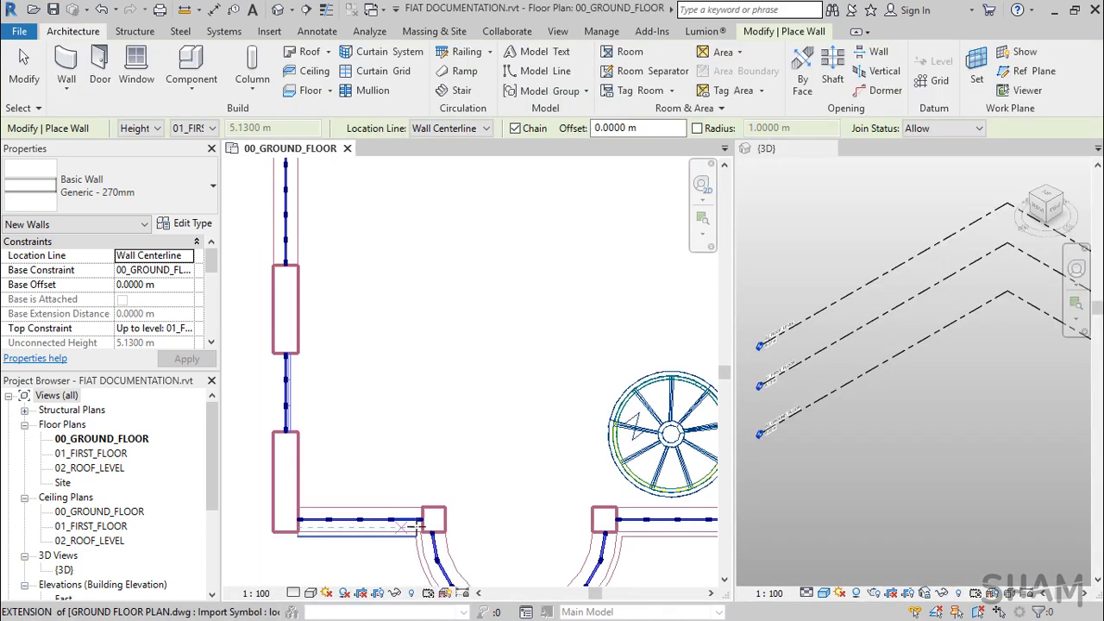
left_click(423, 520)
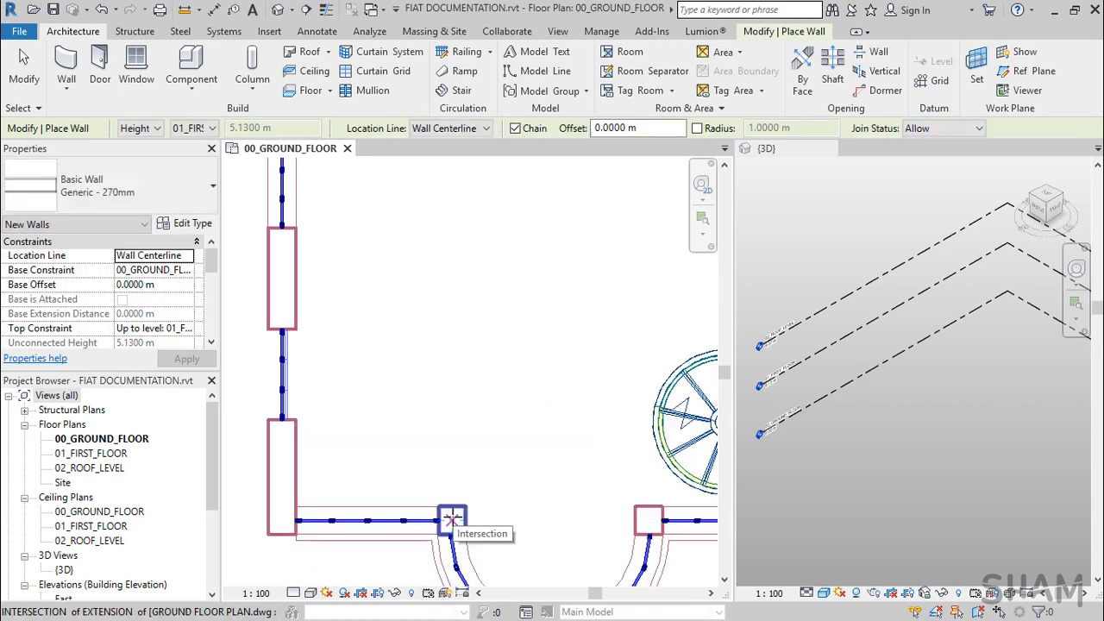
left_click(447, 520)
scroll(286, 520, "up", 1)
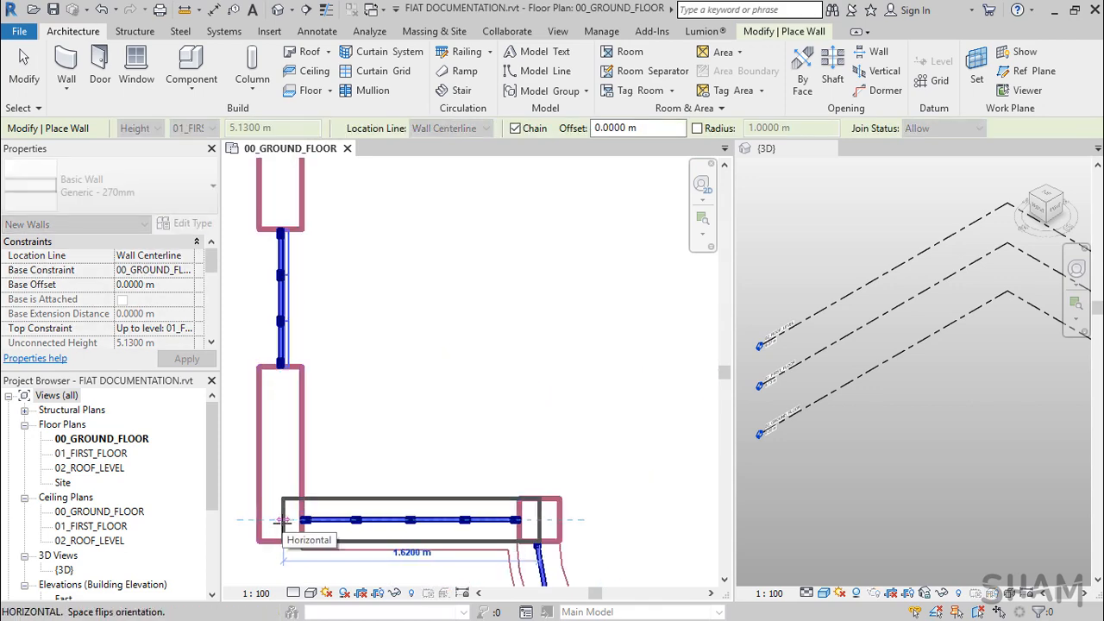
left_click(286, 520)
scroll(285, 520, "down", 3)
scroll(332, 287, "up", 3)
middle_click_drag(331, 209, 374, 571)
left_click(380, 292)
Continue the exterior wall chain along the upper edge, down the right side and back to the right bay column, following the imported plan.
scroll(385, 294, "down", 1)
middle_click_drag(474, 295, 382, 296)
left_click(382, 295)
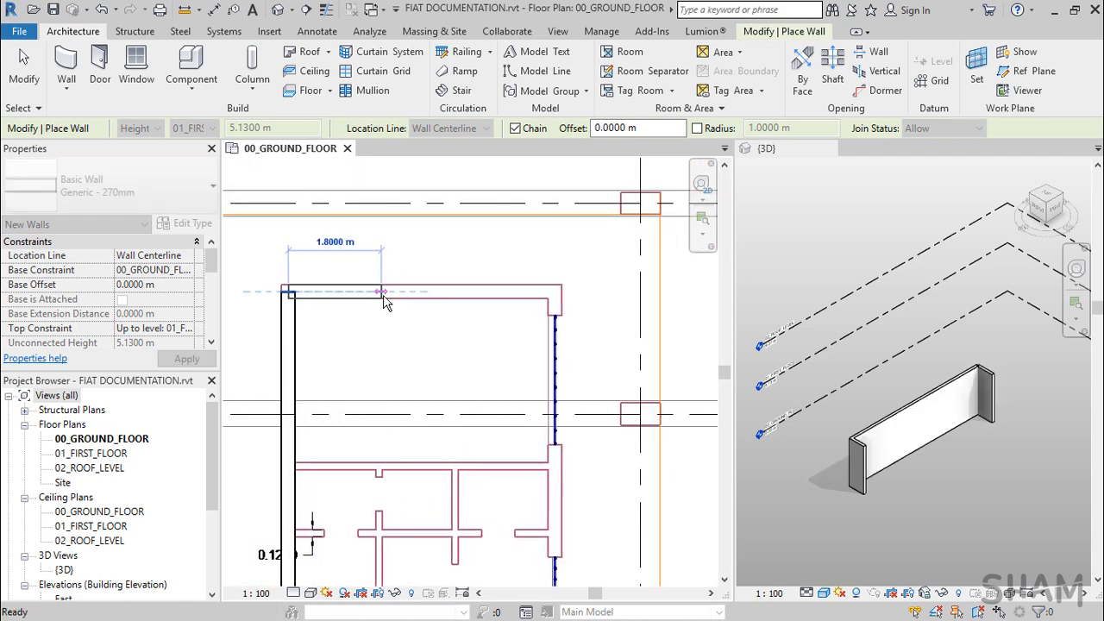
left_click(555, 293)
middle_click_drag(580, 505, 553, 170)
middle_click_drag(520, 573, 523, 313)
scroll(534, 504, "up", 2)
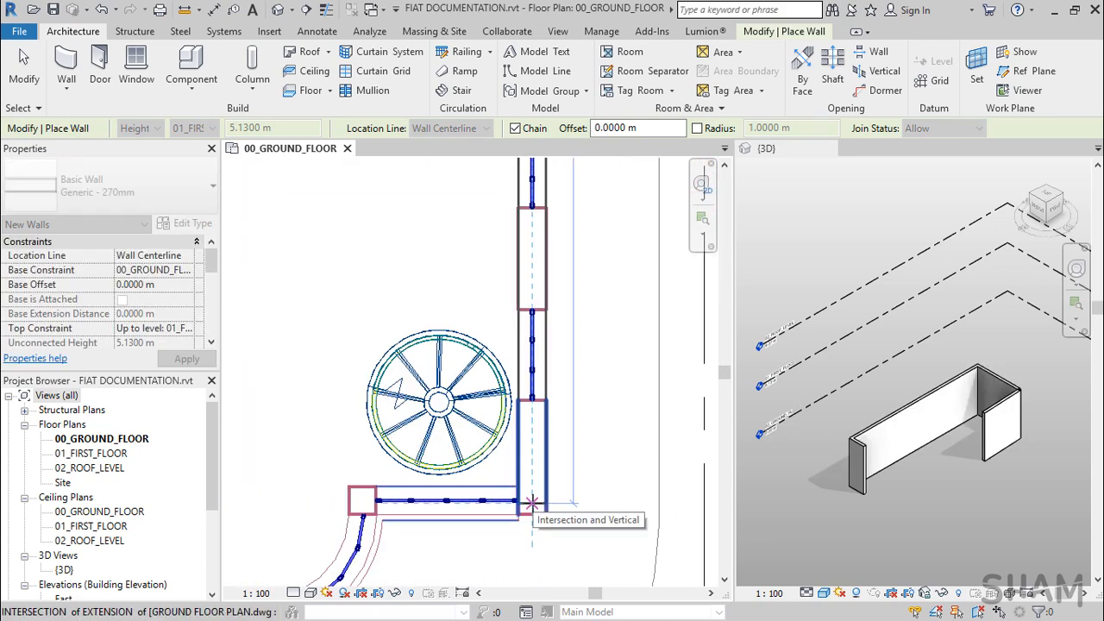
left_click(533, 502)
left_click(447, 501)
left_click(362, 500)
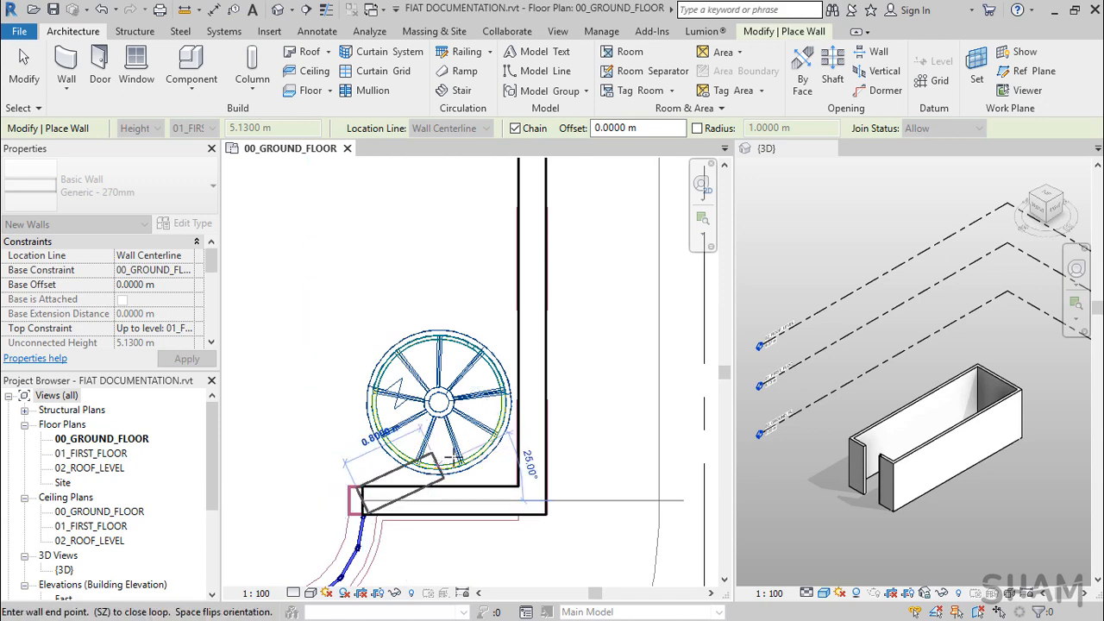
Set the ground floor plan's visual style to Shaded and end the wall command.
scroll(455, 456, "down", 1)
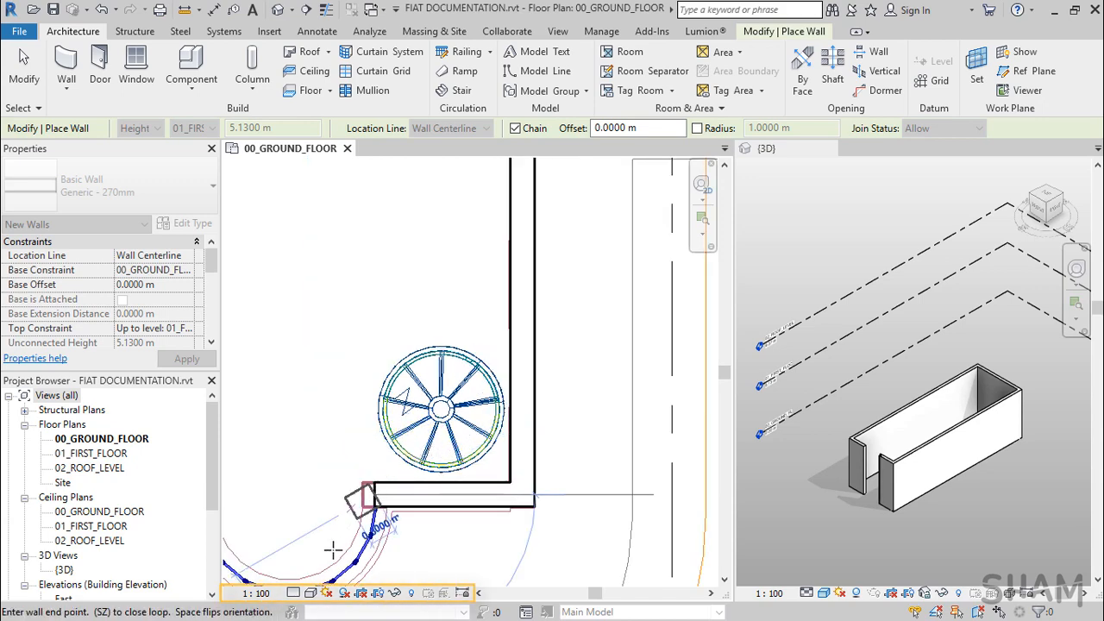
left_click(314, 595)
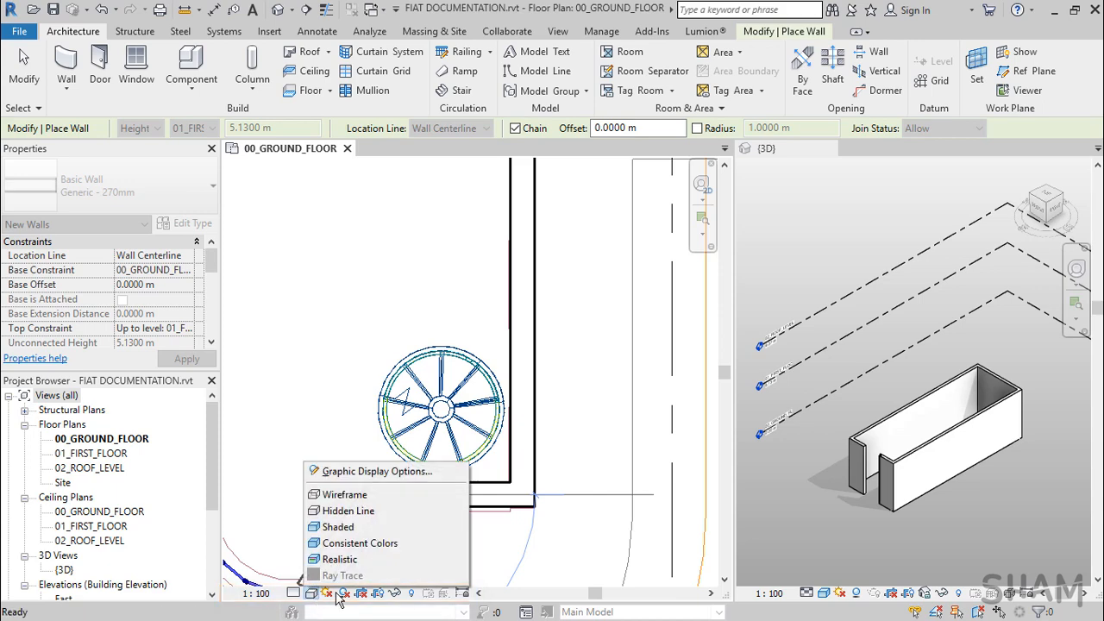
left_click(388, 528)
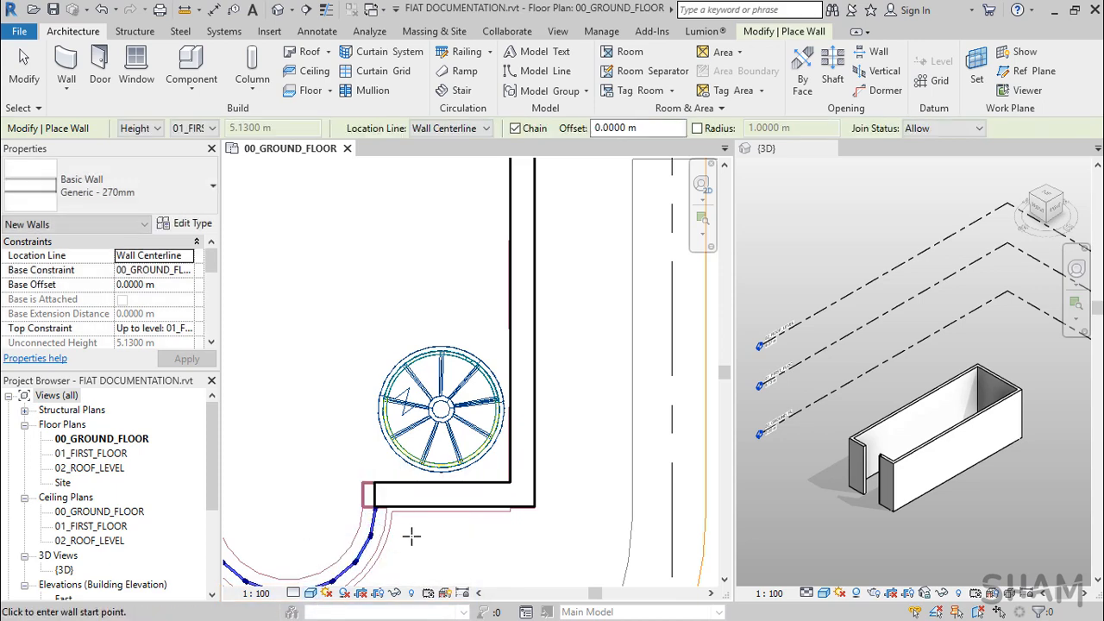
key("Escape")
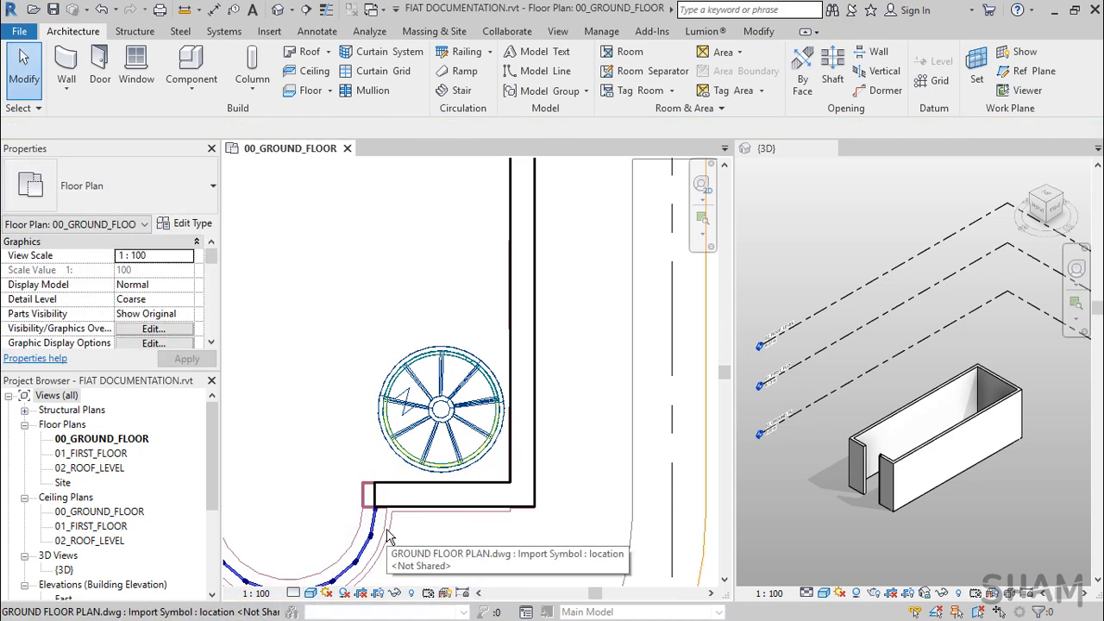
Set the draw layer of the imported GROUND FLOOR PLAN.dwg to Foreground.
left_click(371, 537)
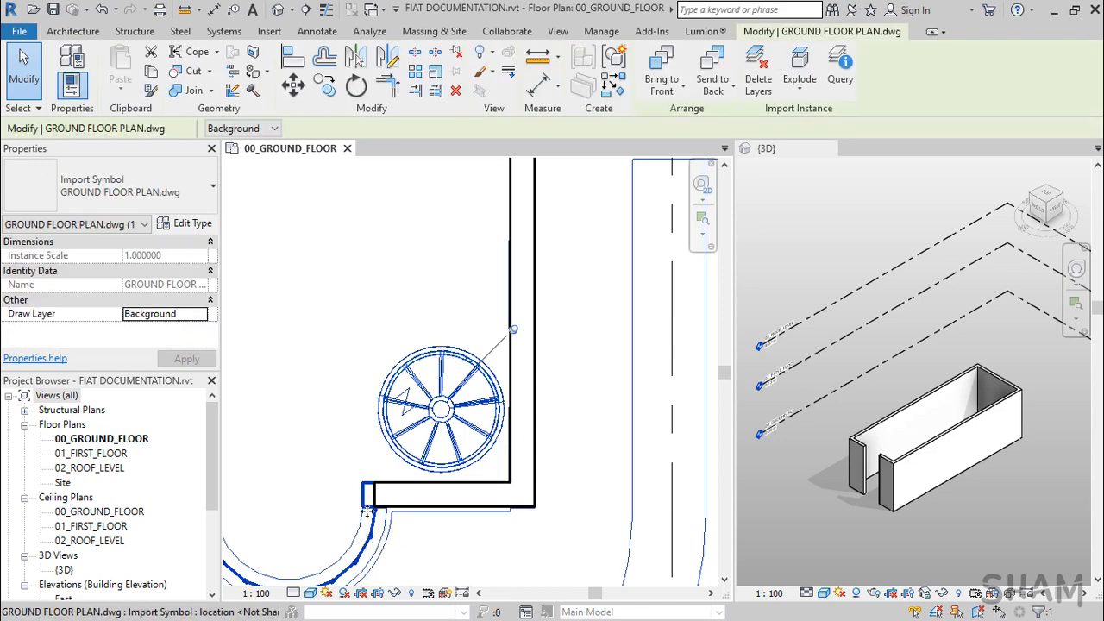
left_click(201, 315)
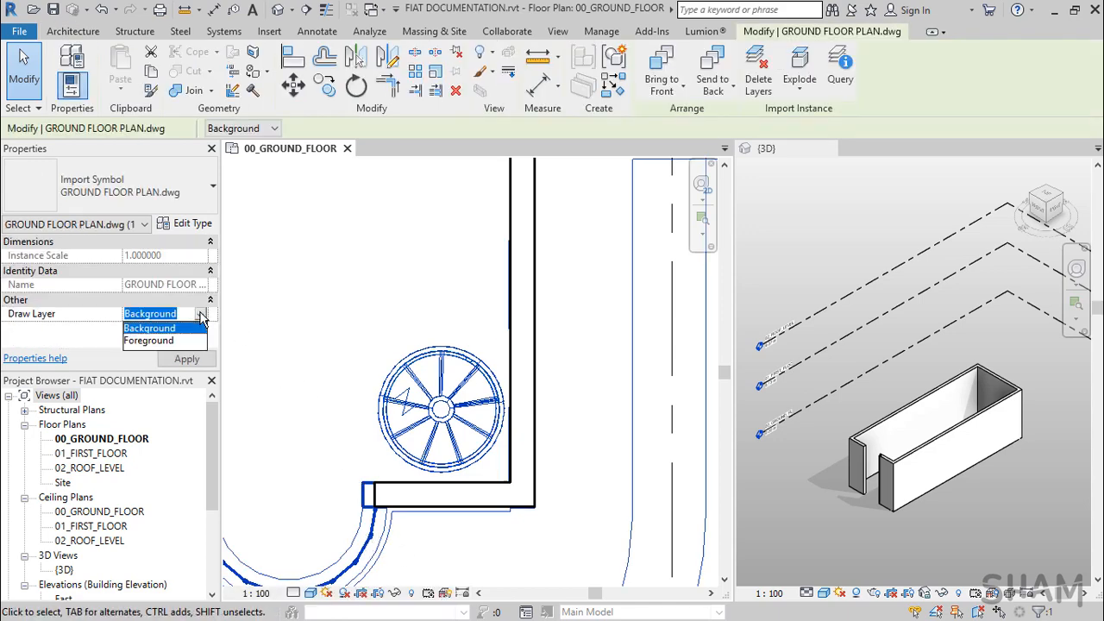
left_click(185, 340)
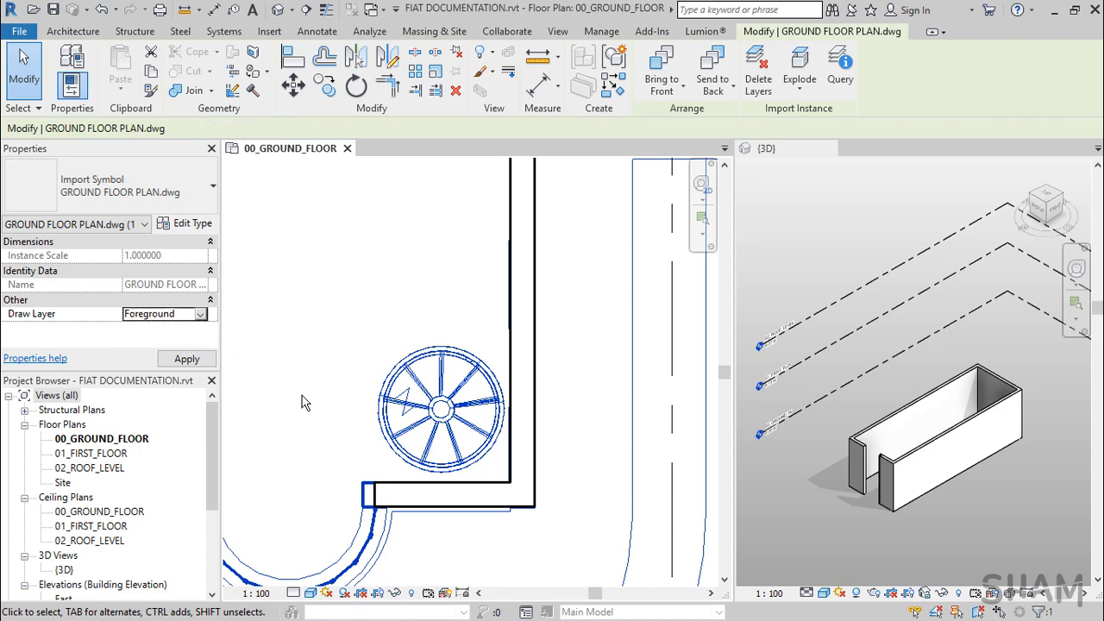
left_click(578, 429)
Try to draw the bay's curved wall as a start-end-radius arc between the two bay columns.
middle_click_drag(577, 429, 665, 457)
left_click(65, 69)
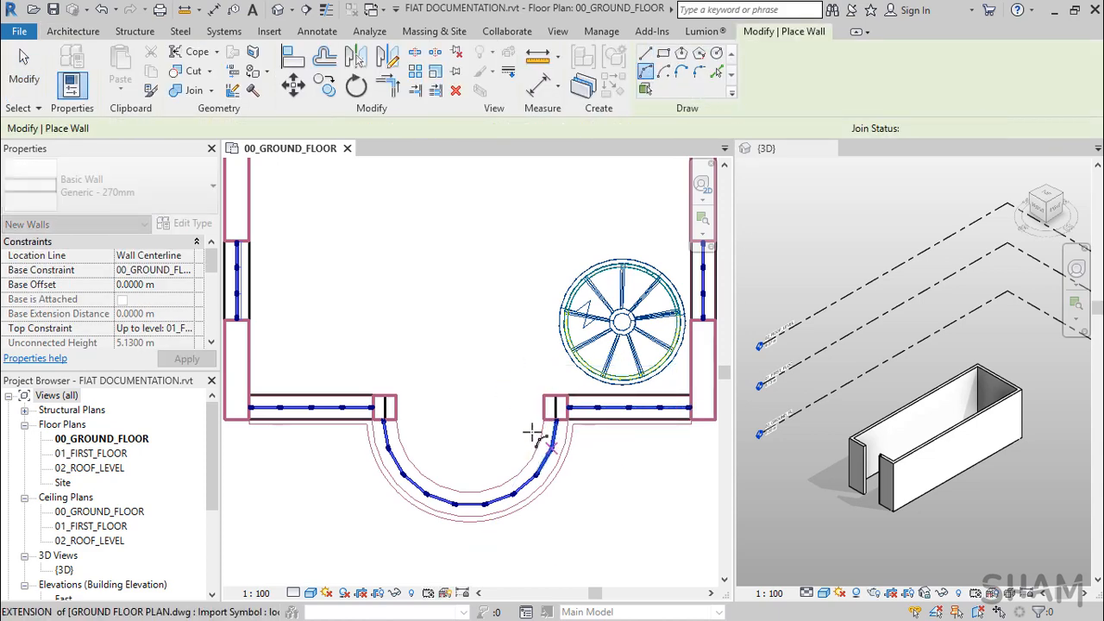
left_click(556, 407)
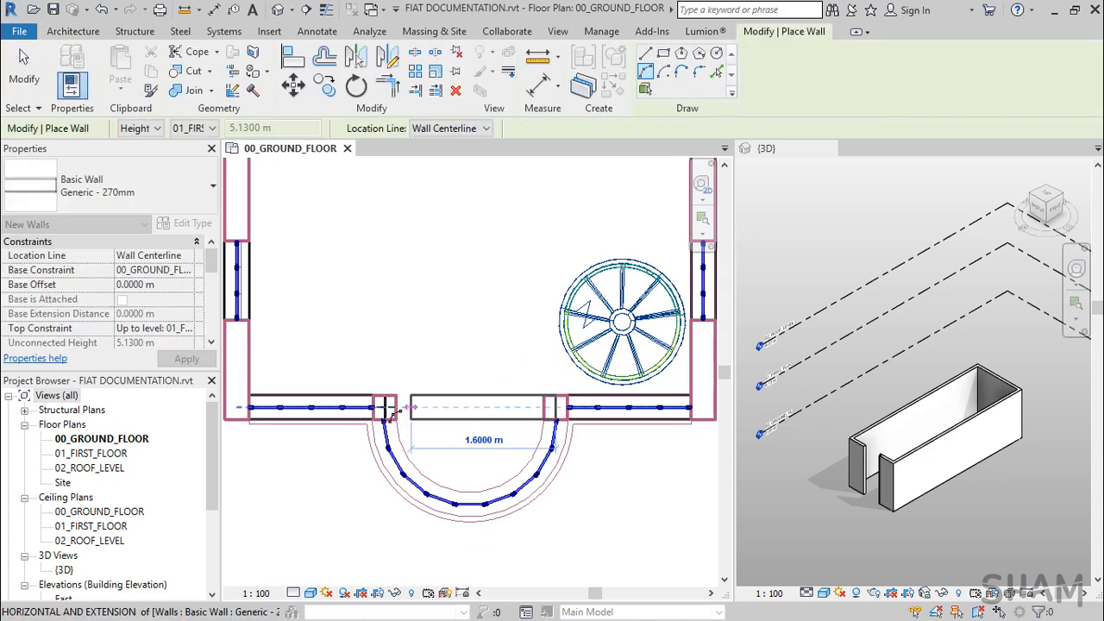
left_click(387, 409)
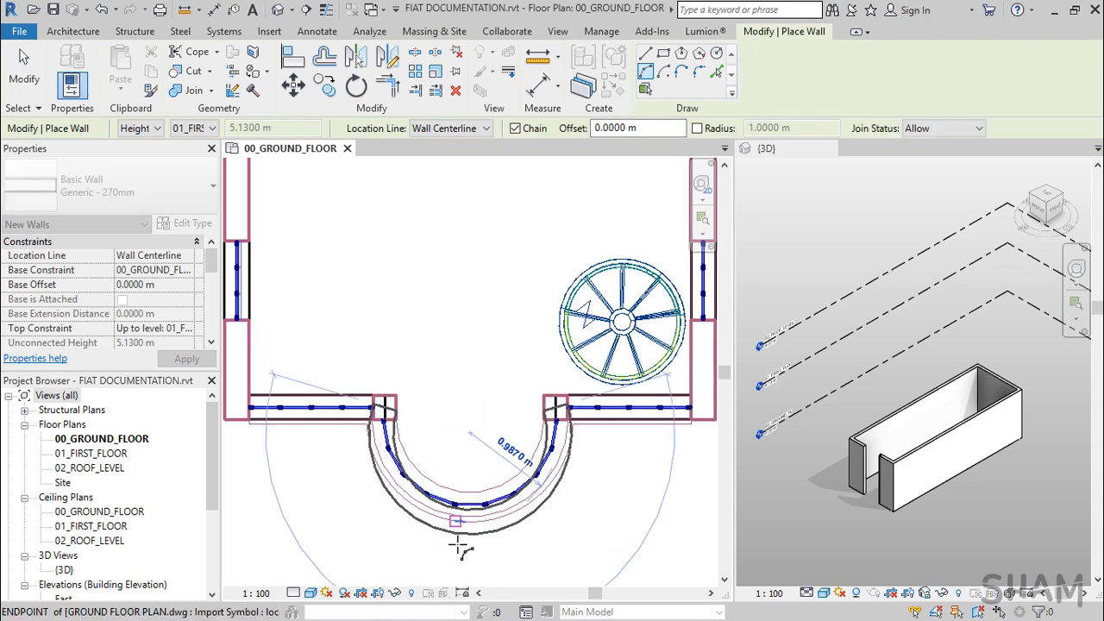
scroll(457, 539, "up", 2)
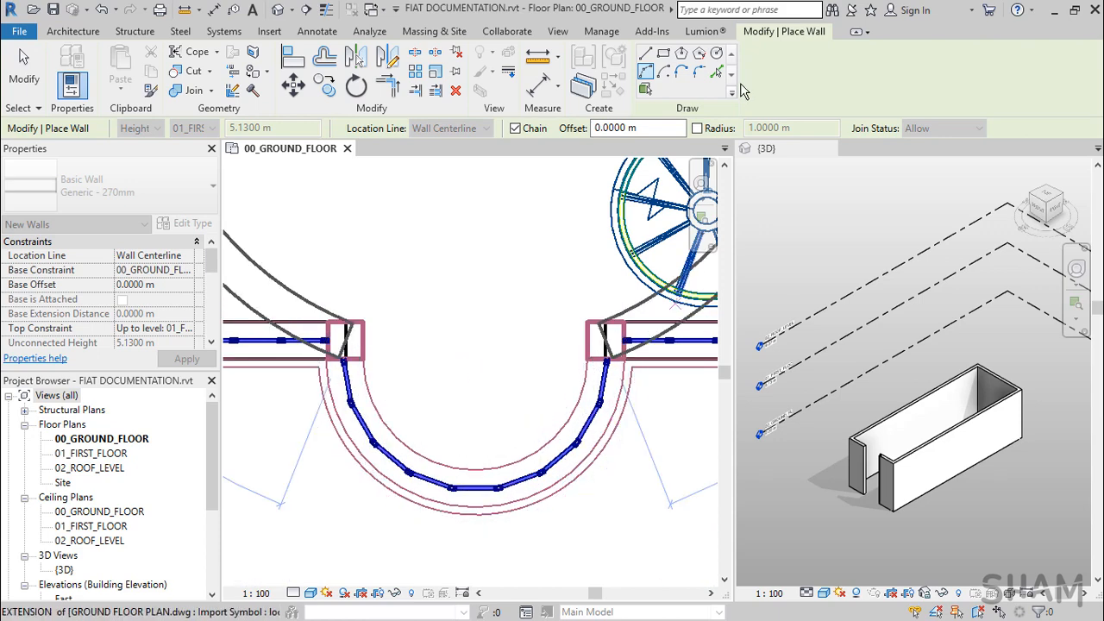
Create the curved bay wall with Pick Lines from the plan's inner arc, using Finish Face: Exterior as the location line.
left_click(722, 77)
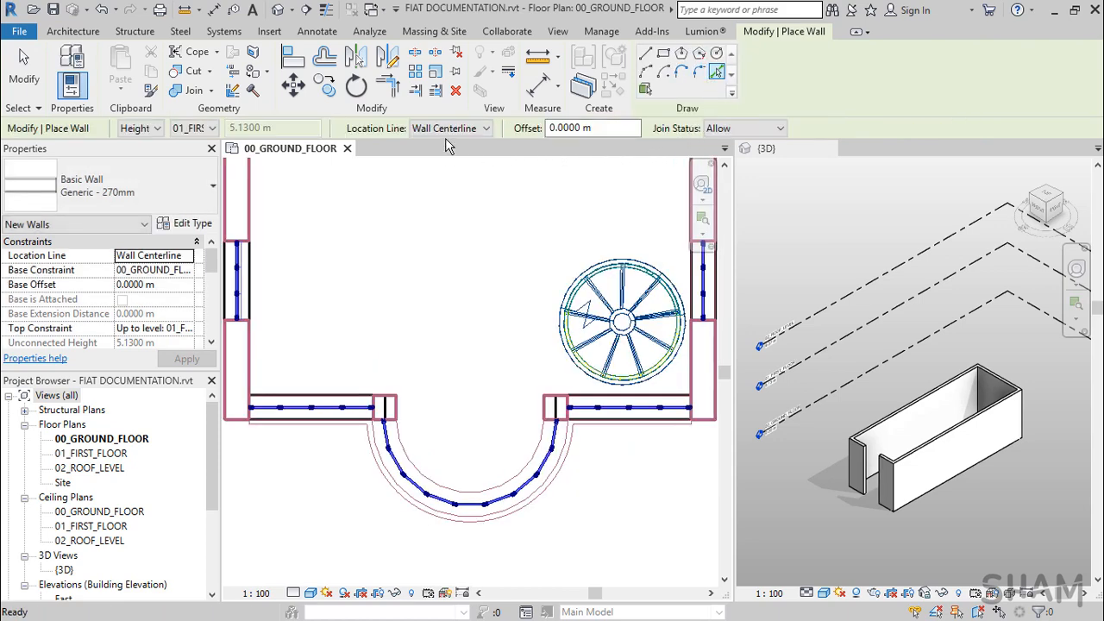
left_click(471, 128)
left_click(466, 170)
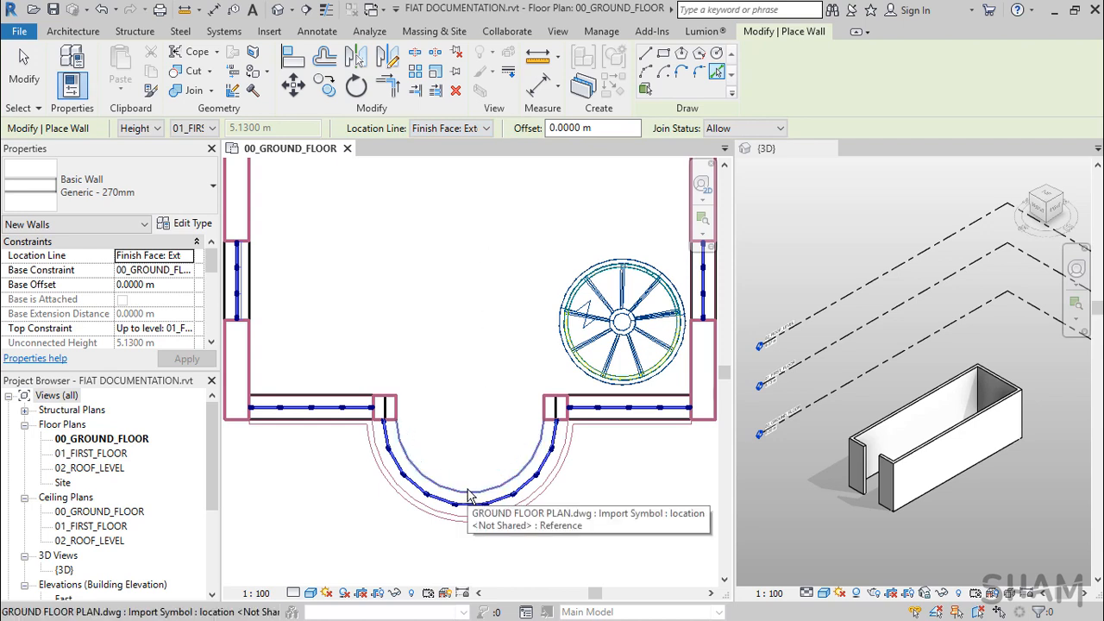
left_click(467, 489)
scroll(466, 501, "up", 3)
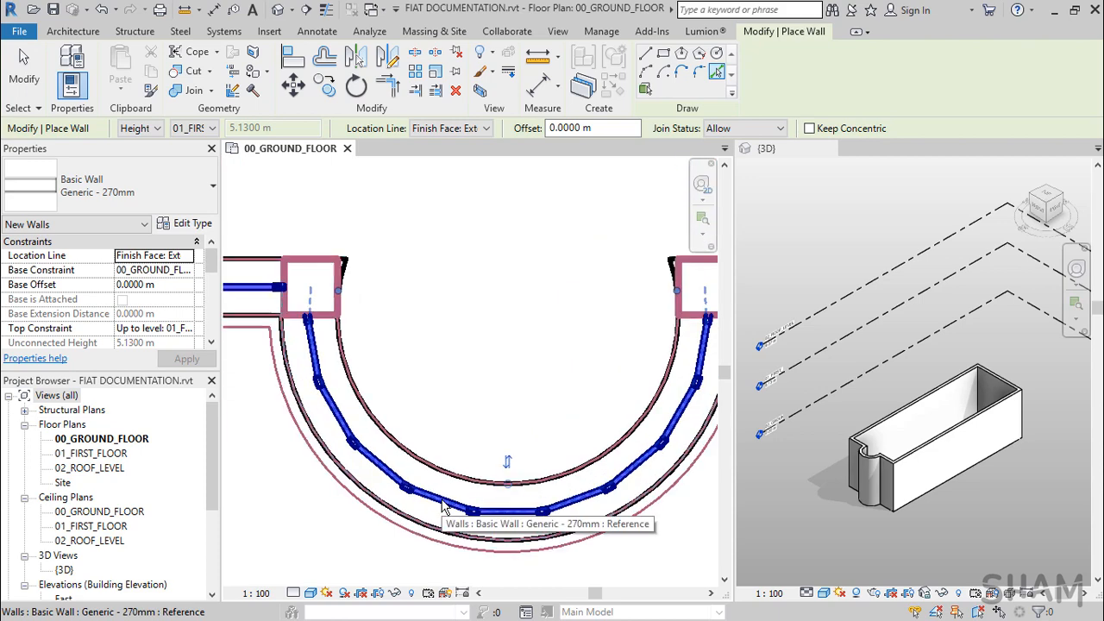
middle_click_drag(431, 561, 312, 546)
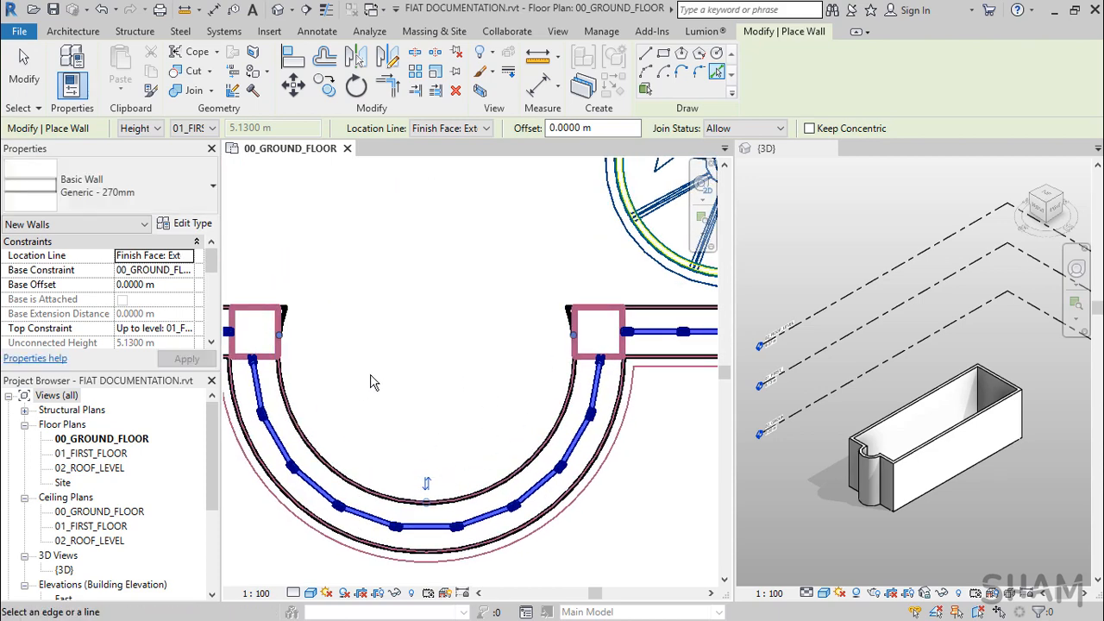
Set the wall join at the bay's right column to Square off.
left_click(233, 91)
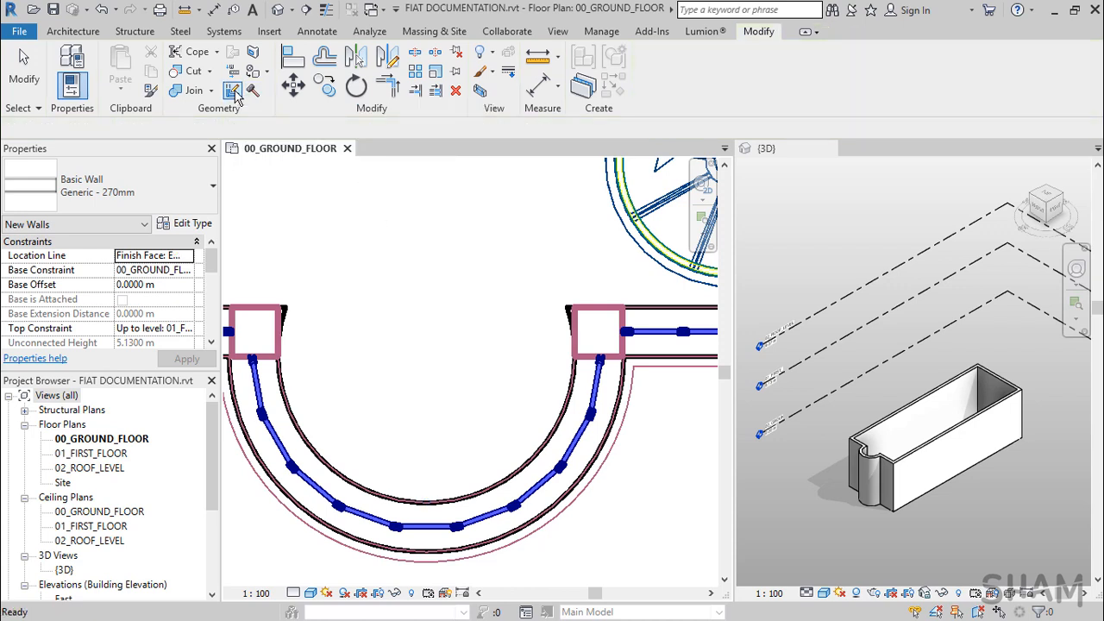
left_click(602, 339)
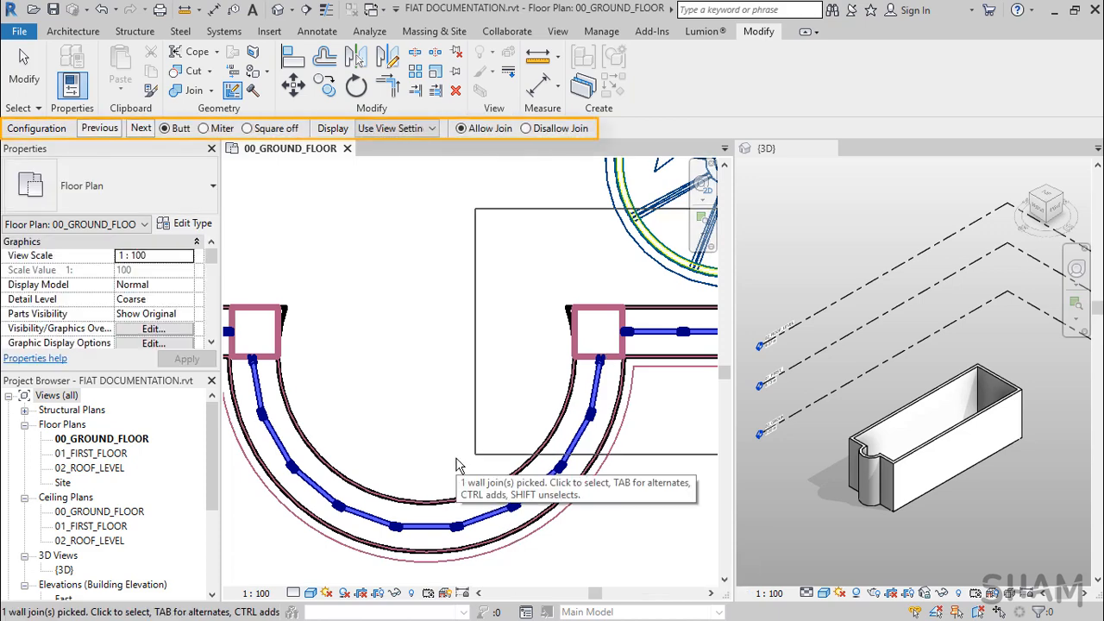
left_click(273, 132)
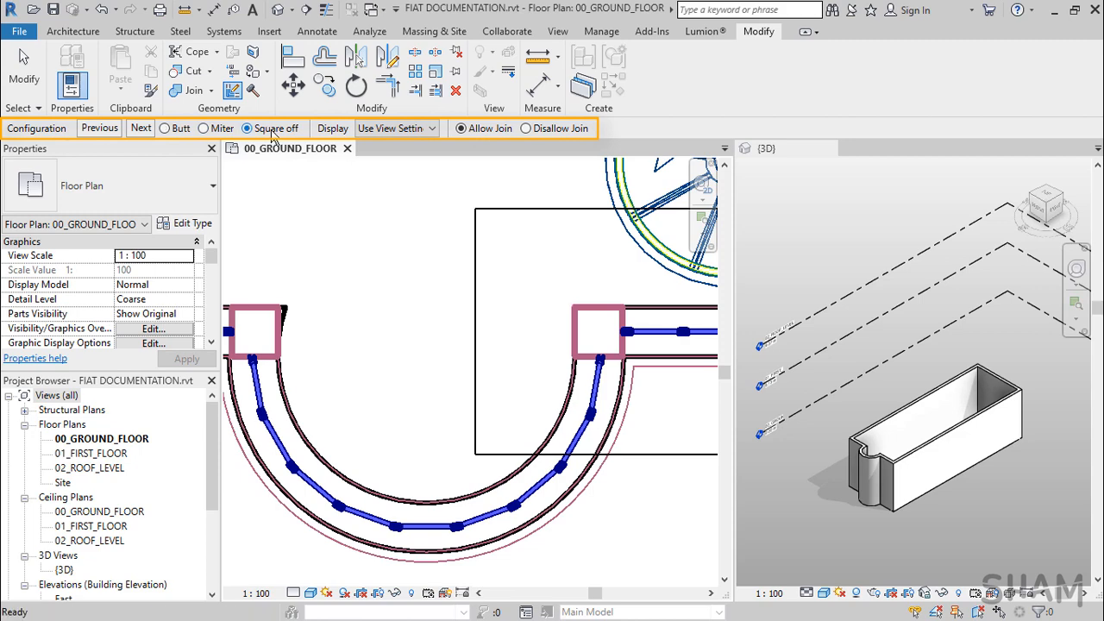
Set the wall join at the bay's left column to Square off and finish editing the wall joins.
middle_click_drag(445, 346, 525, 348)
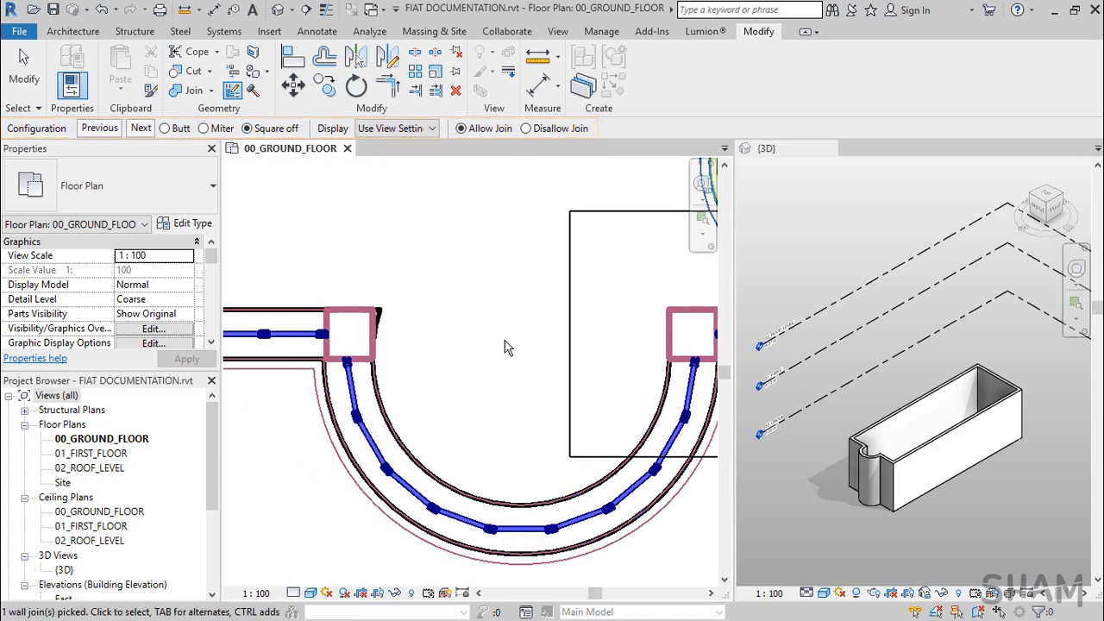
left_click(356, 339)
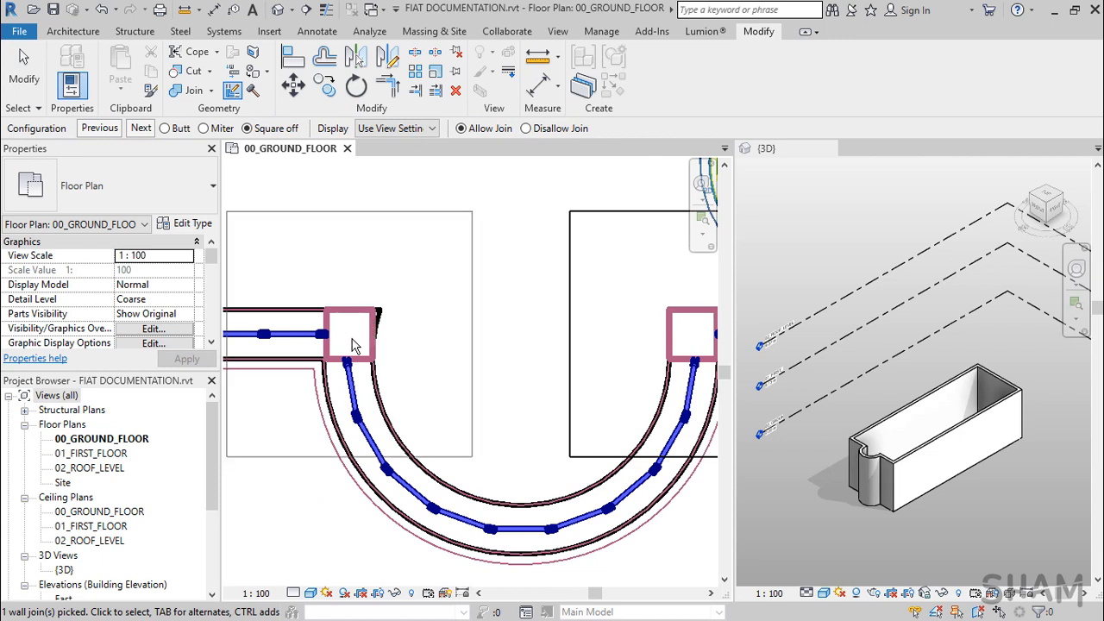
left_click(285, 128)
key("Escape")
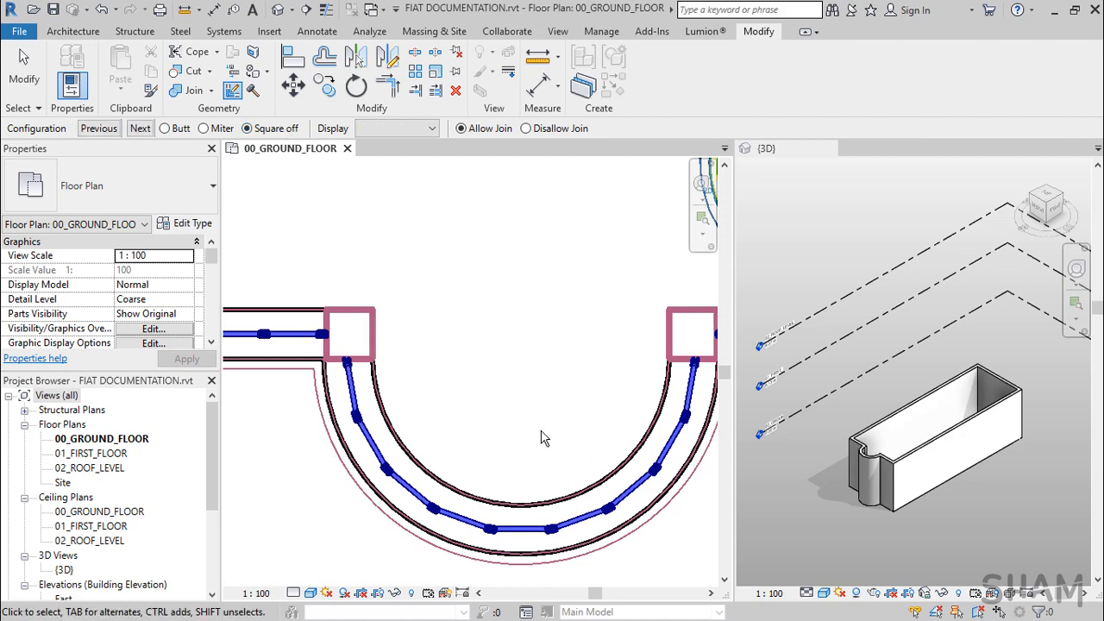
left_click(24, 65)
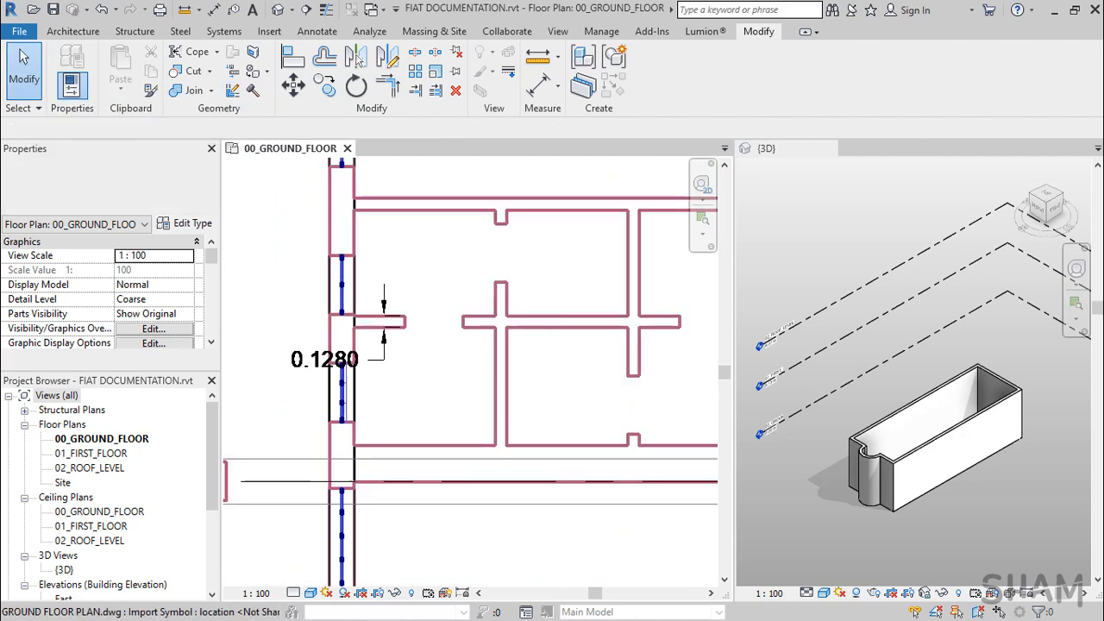
Start the Wall tool and open the choice of wall types for the interior partitions.
key("w")
key("a")
left_click(173, 192)
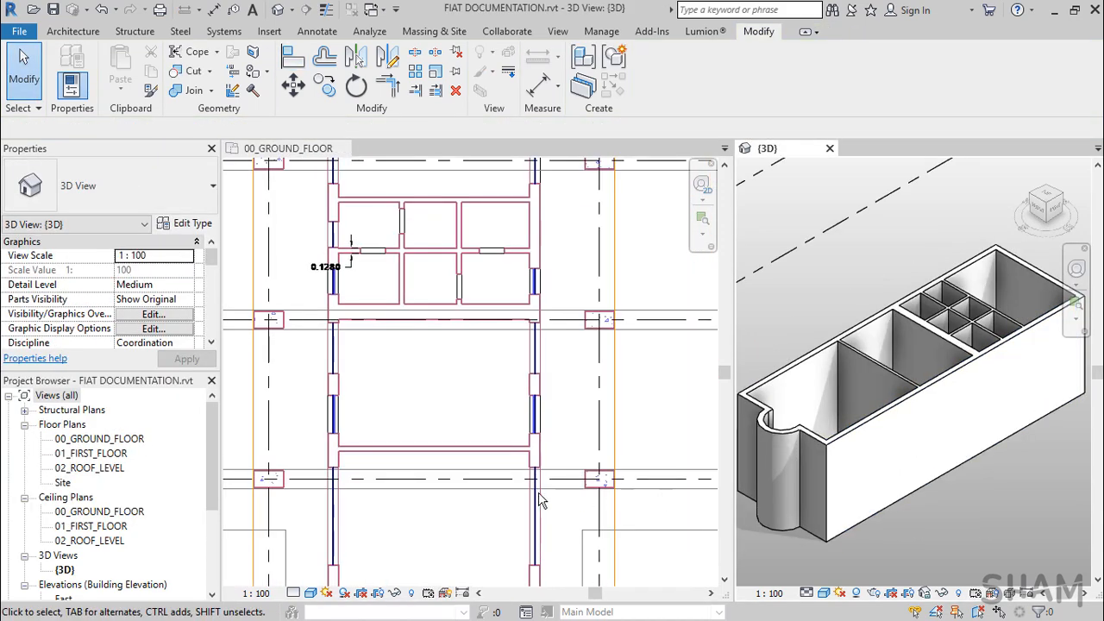
Start a new floor boundary sketch on the ground floor plan with the Generic 150mm floor type.
scroll(511, 457, "down", 2)
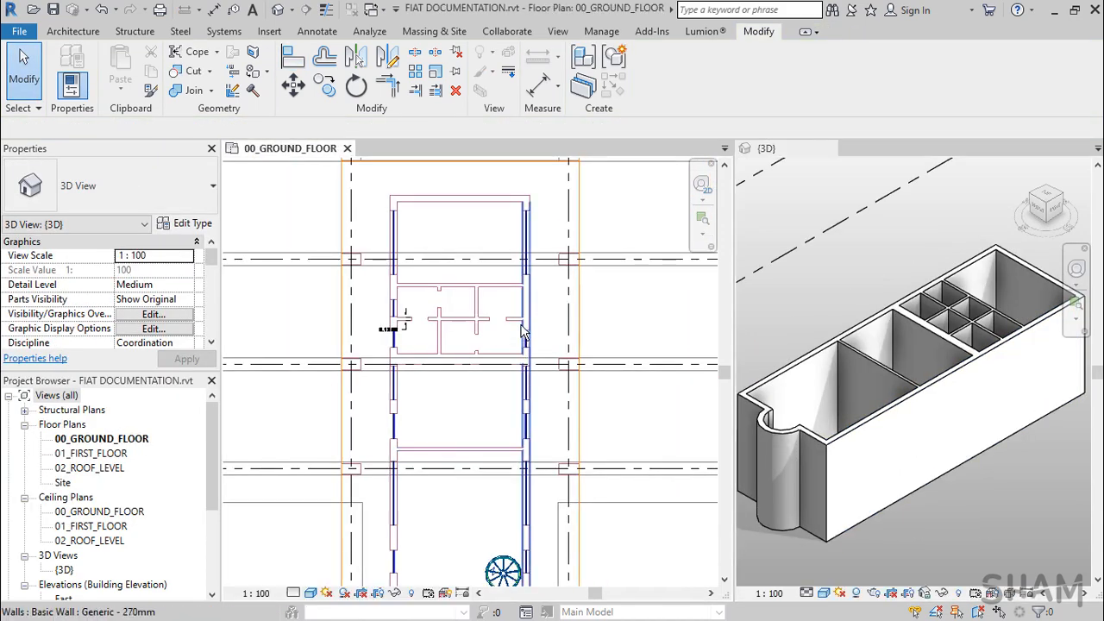
scroll(505, 416, "down", 1)
scroll(505, 415, "down", 2)
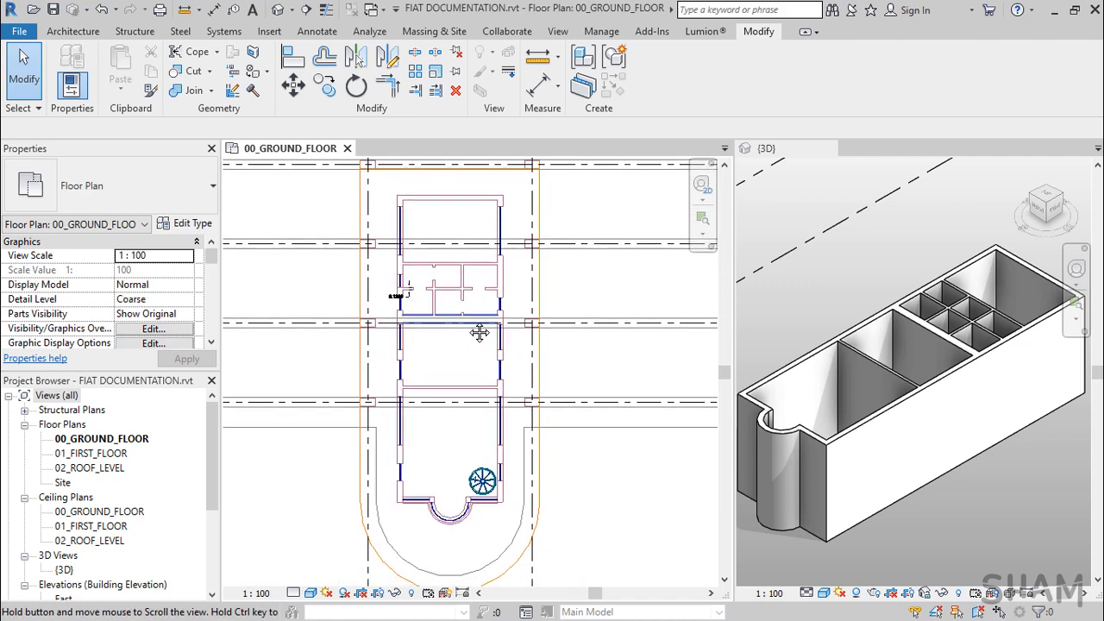
middle_click_drag(478, 258, 478, 354)
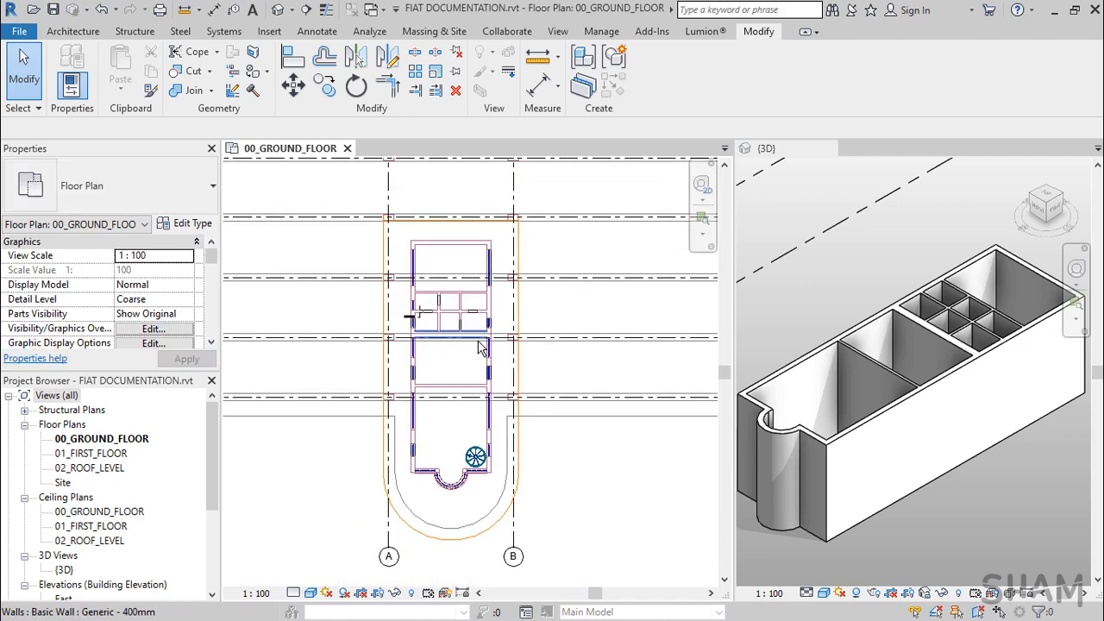
left_click(77, 32)
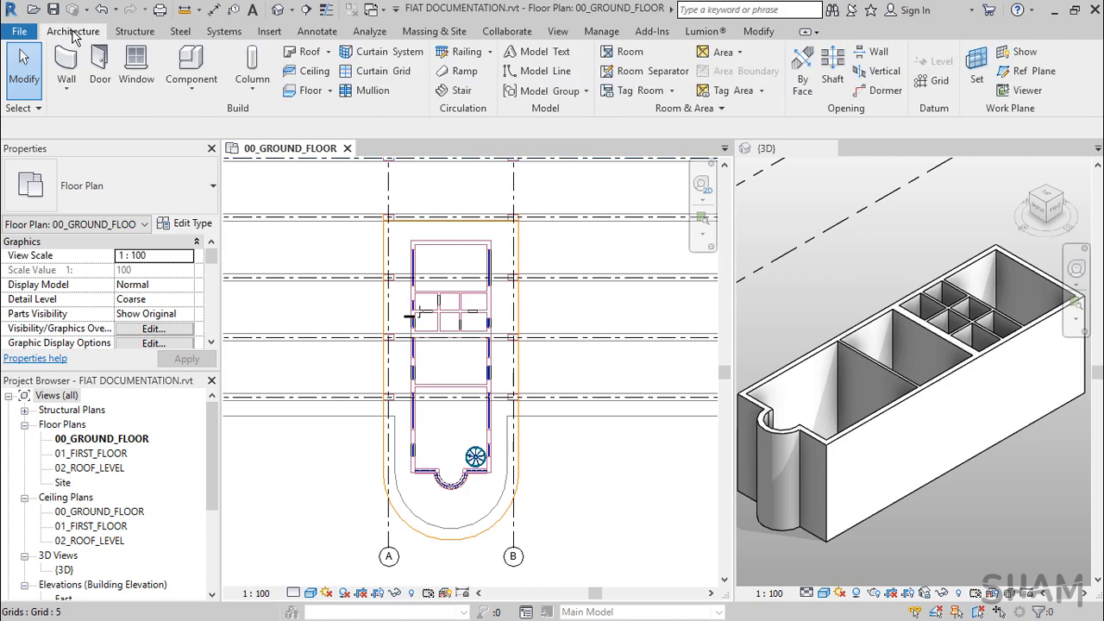
left_click(312, 94)
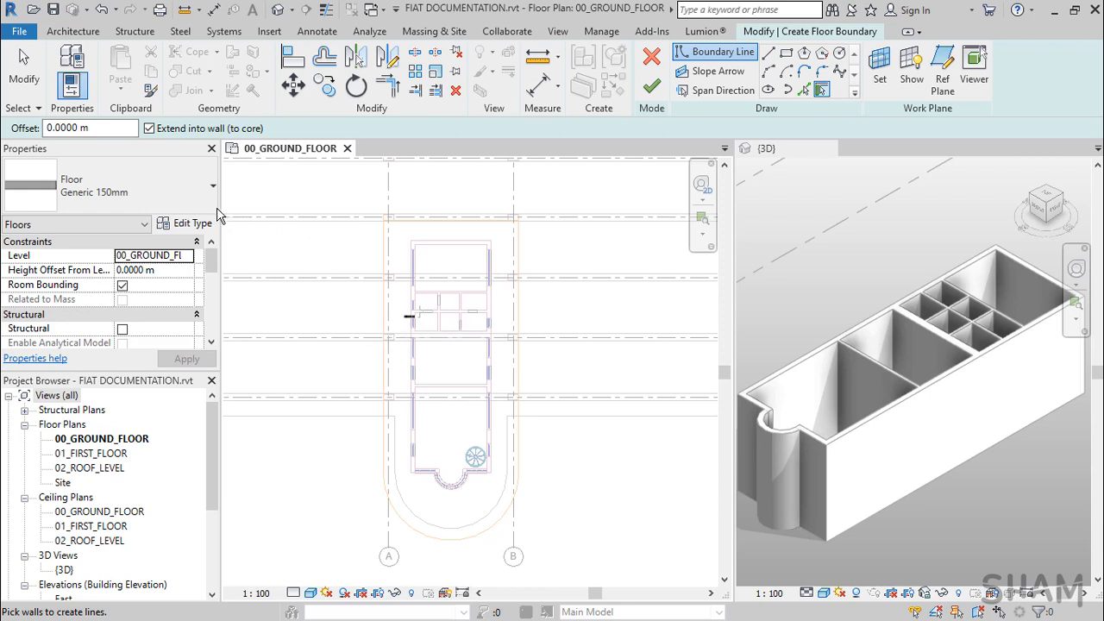
left_click(192, 191)
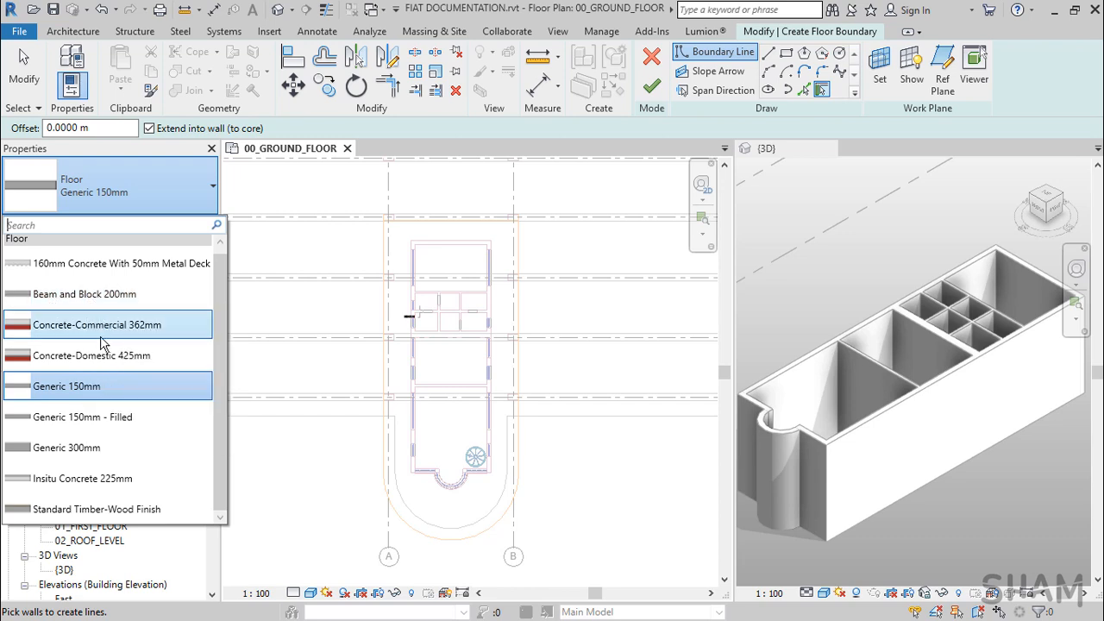
left_click(86, 395)
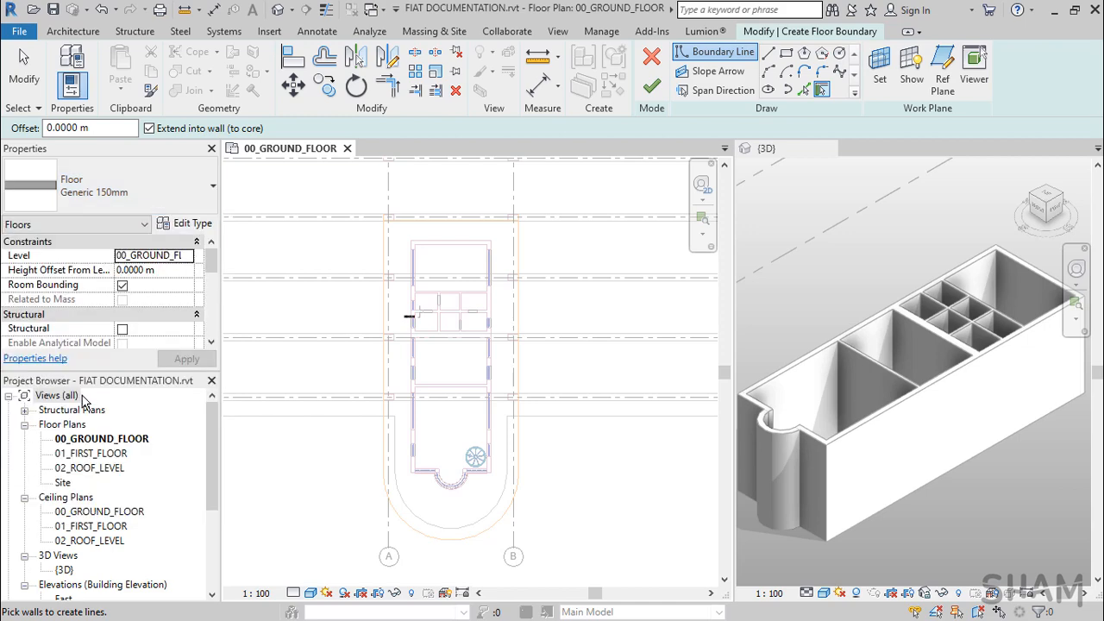
Duplicate the floor type as Generic 200mm and set its structure layer thickness to 0.2 m.
left_click(189, 229)
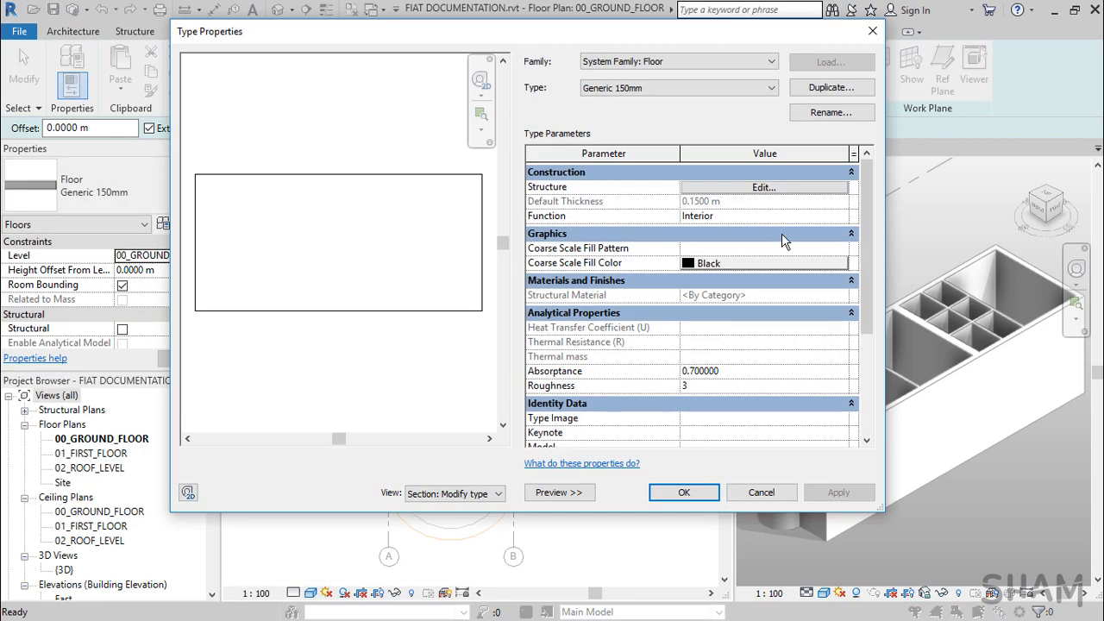
left_click(830, 88)
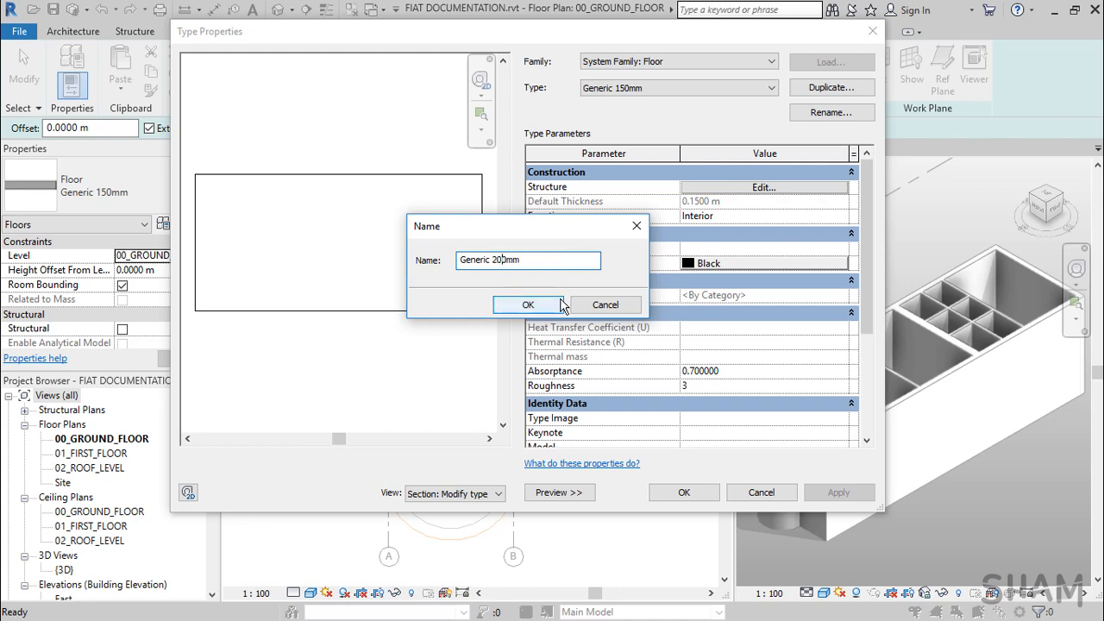
left_click(529, 305)
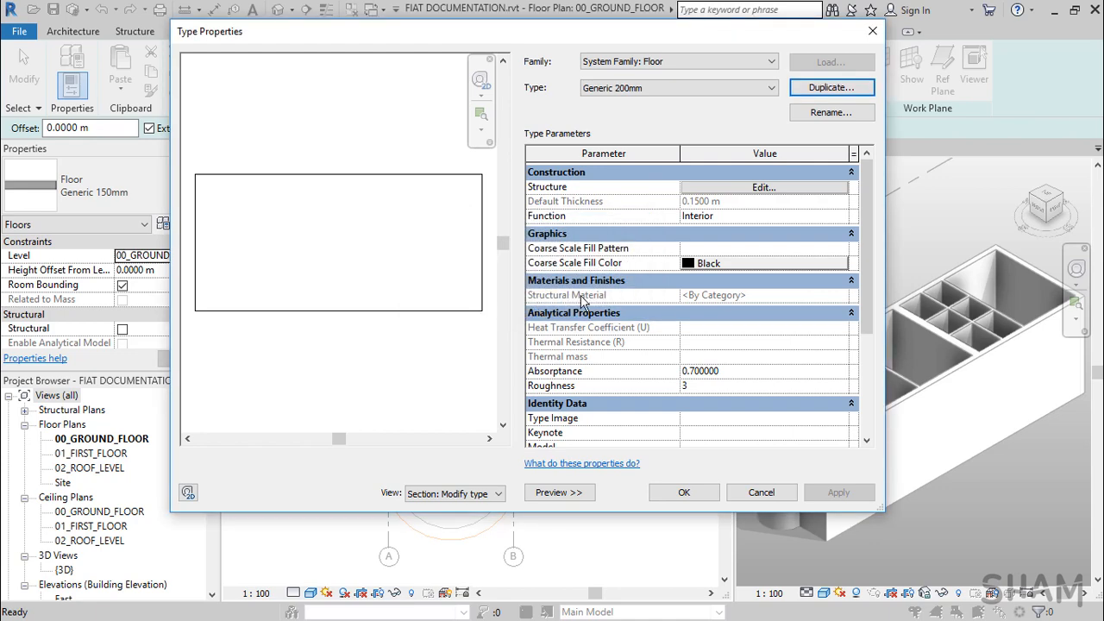
left_click(745, 188)
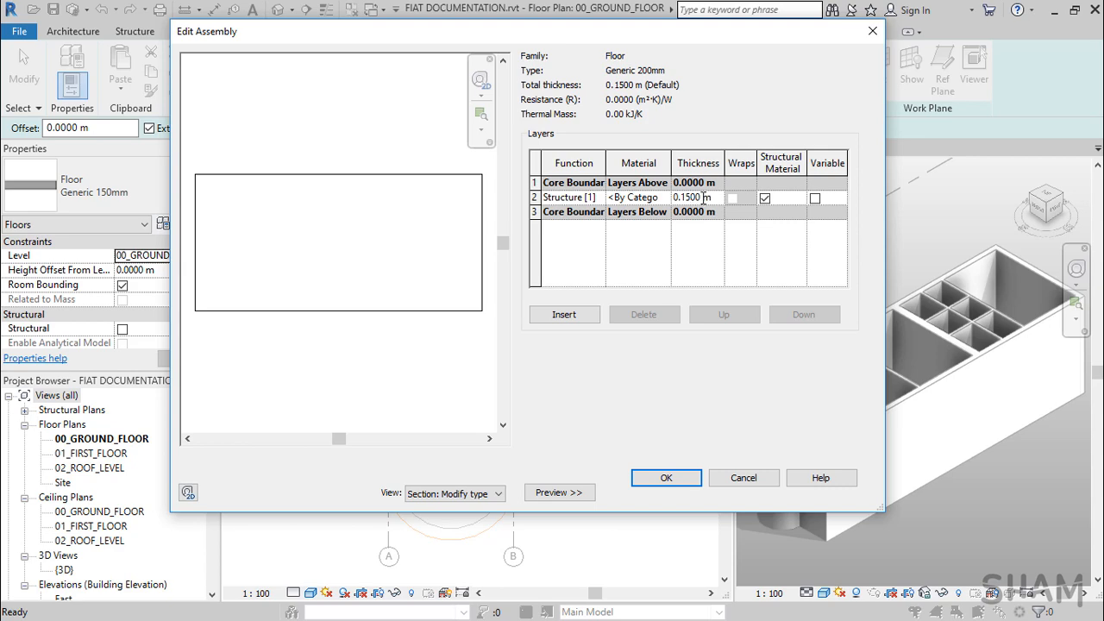
left_click(666, 479)
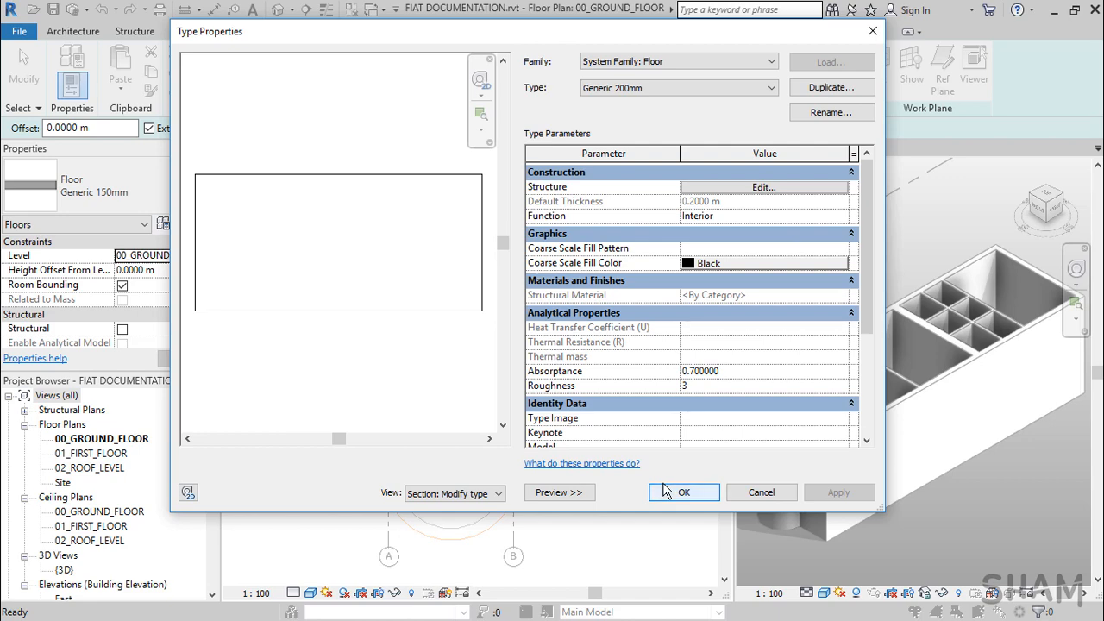
left_click(666, 491)
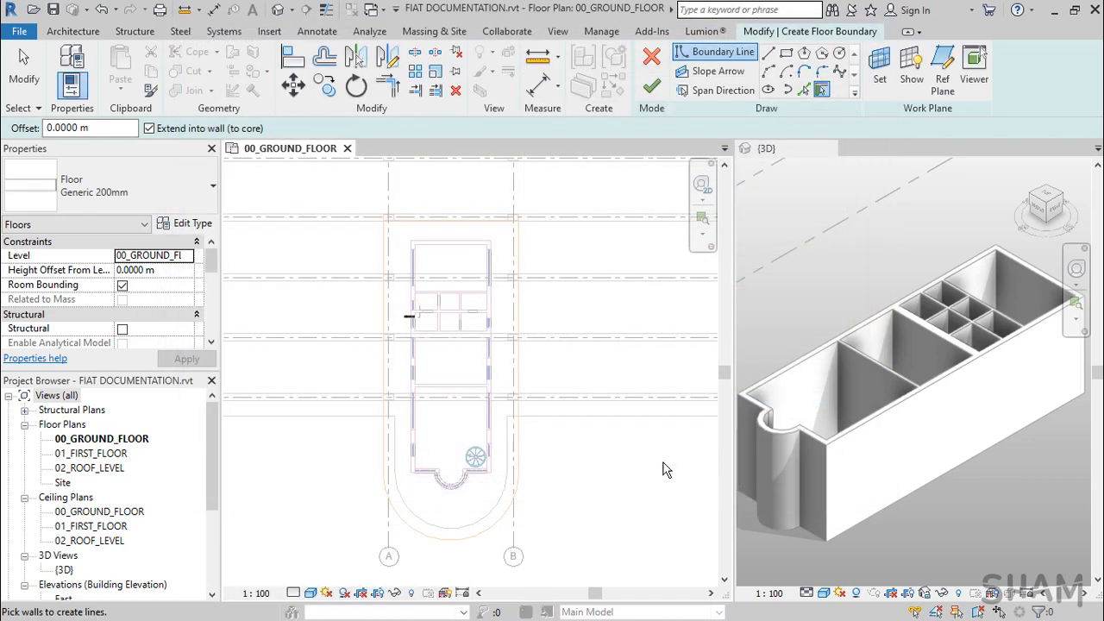
With level 00_GROUND_FLOOR, pick the plan's outer outline around the building as floor boundary: upper edge, both long sides and the end arc.
left_click(806, 89)
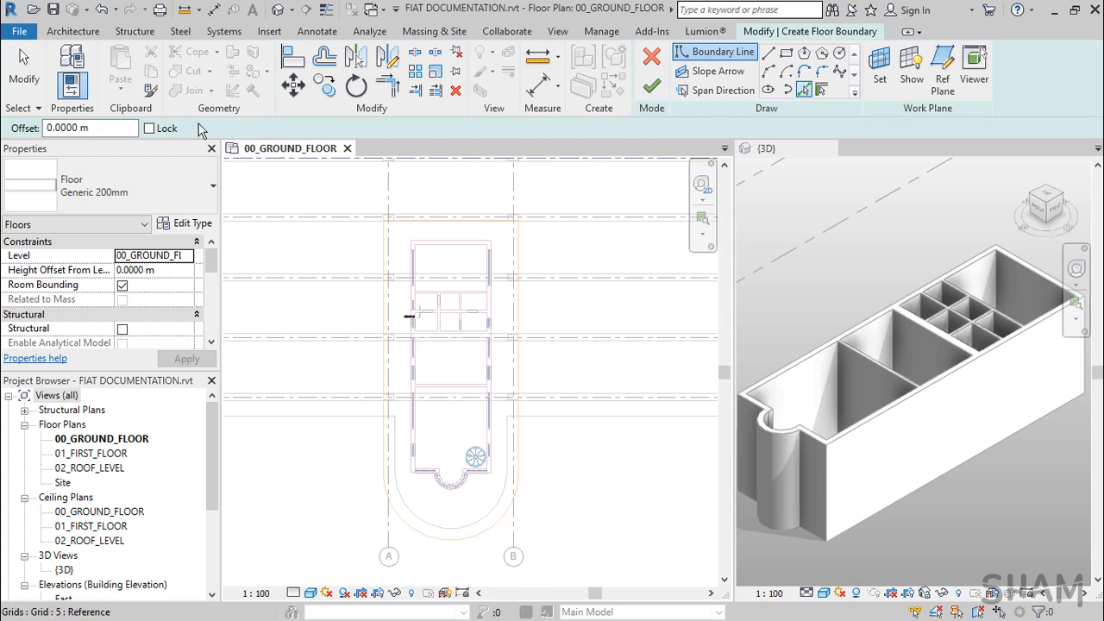
left_click(186, 257)
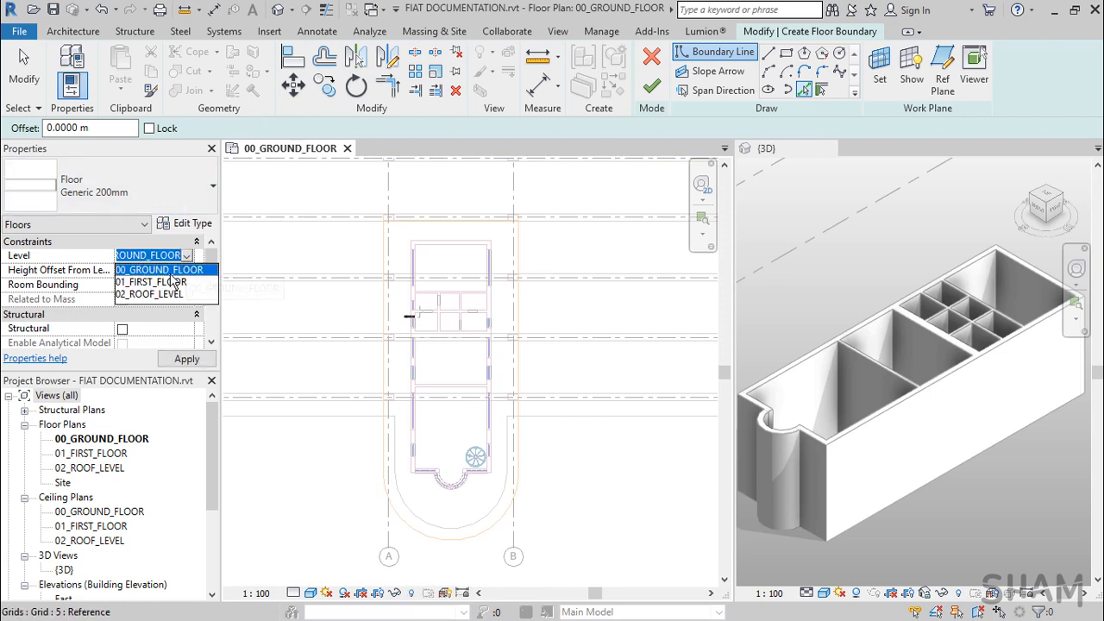
left_click(174, 271)
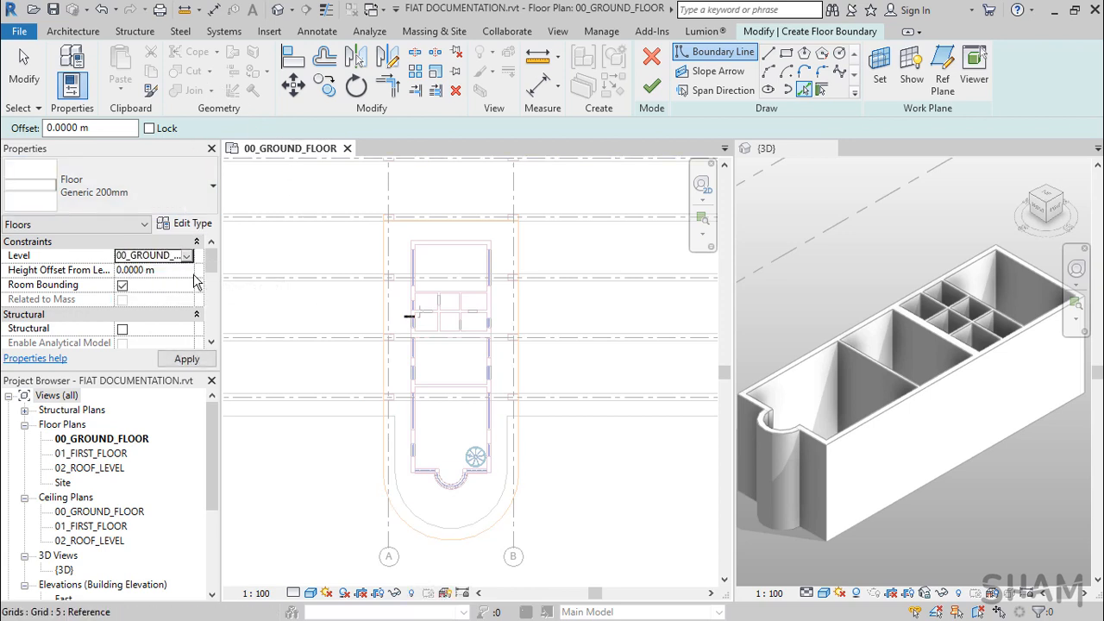
left_click(459, 231)
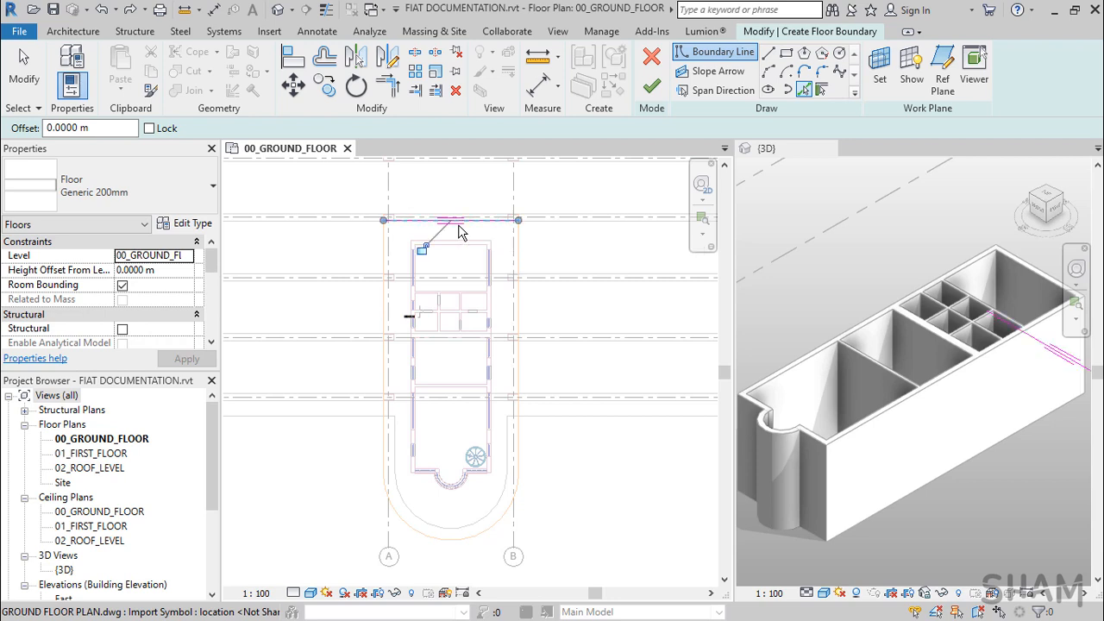
left_click(384, 258)
left_click(480, 534)
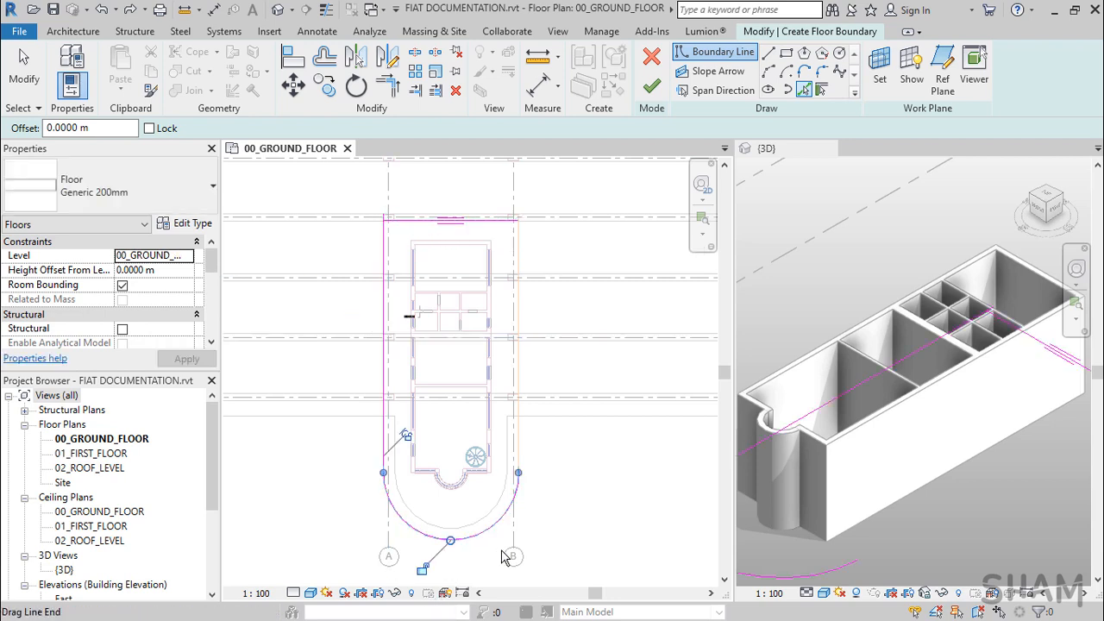
left_click(522, 450)
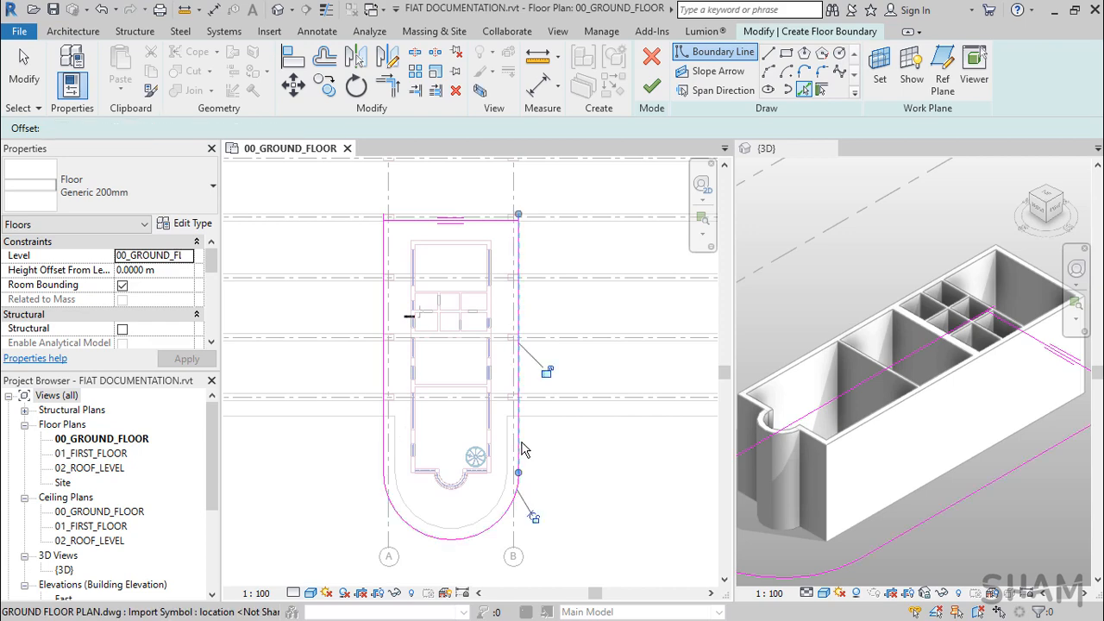
Trim the floor boundary lines to clean corners at both ends of the upper edge.
scroll(354, 208, "up", 3)
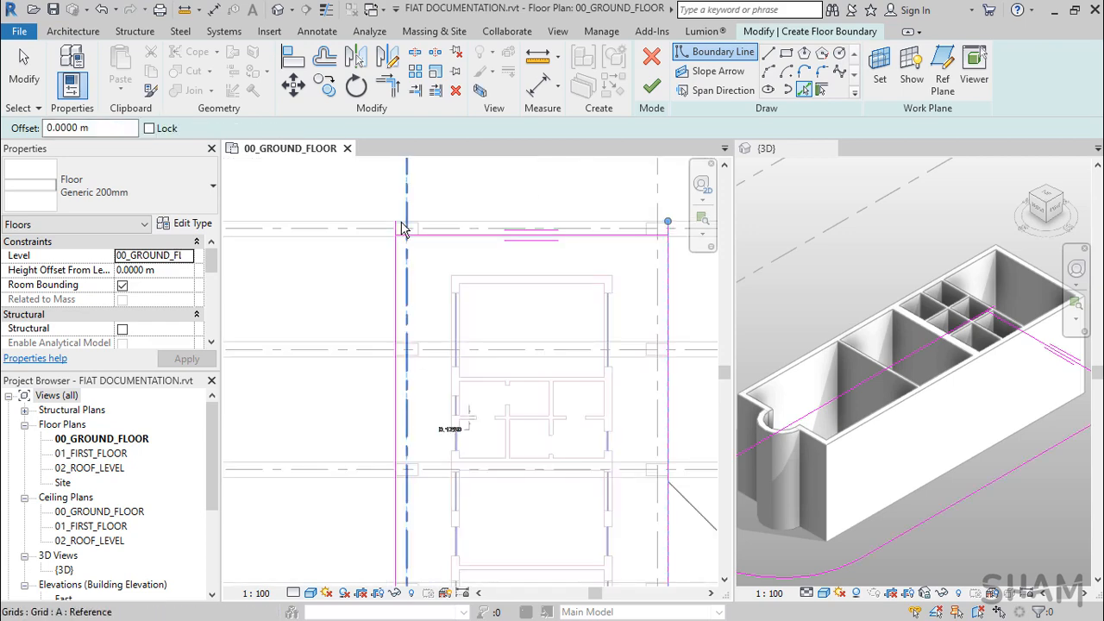
left_click(421, 241)
key("t")
key("r")
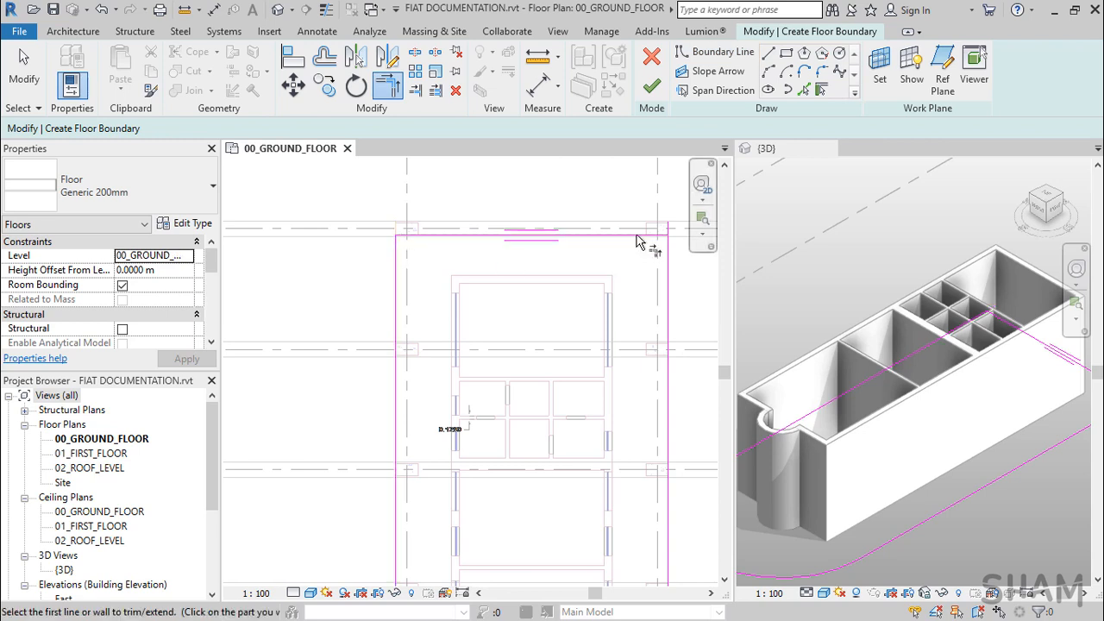
left_click(642, 236)
left_click(674, 278)
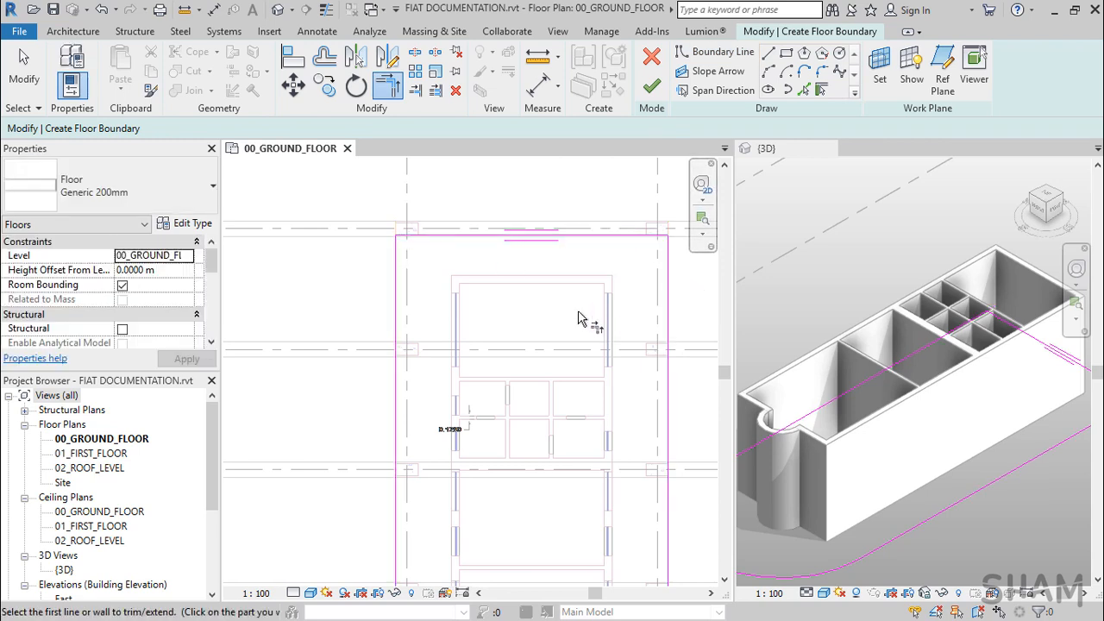
Move the floor's span direction to the long left boundary line and return it to the upper edge.
left_click(703, 91)
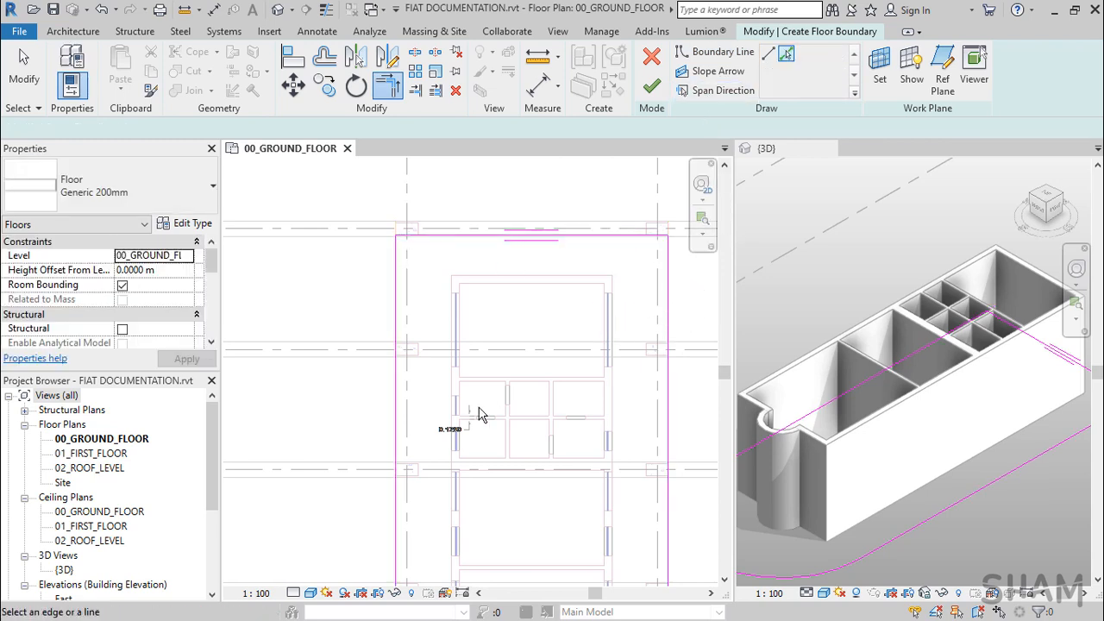
left_click(396, 384)
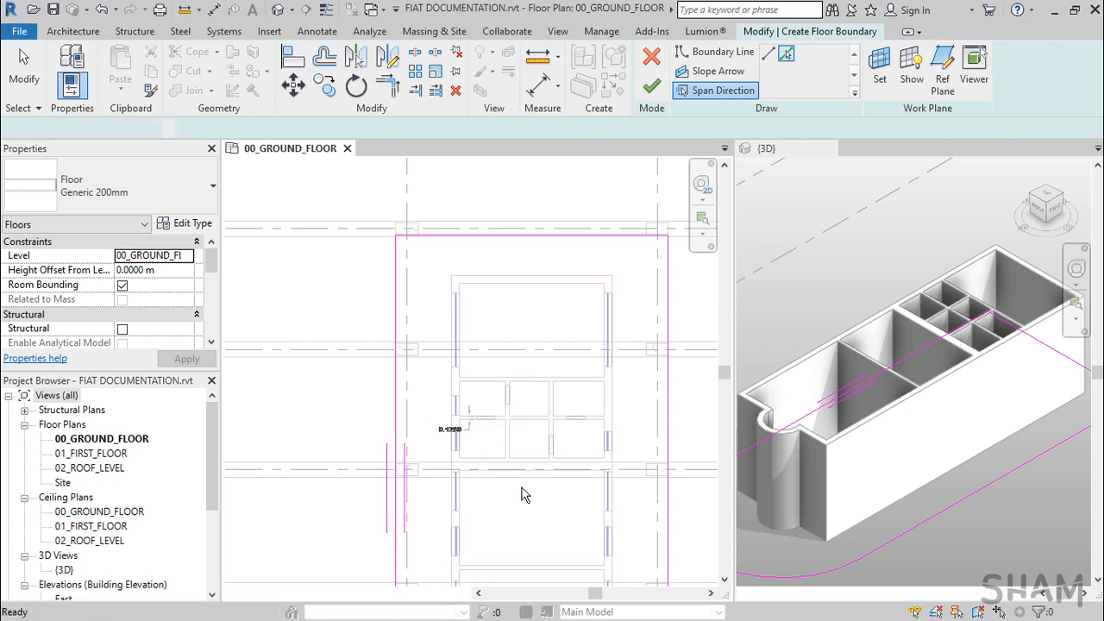
left_click(549, 233)
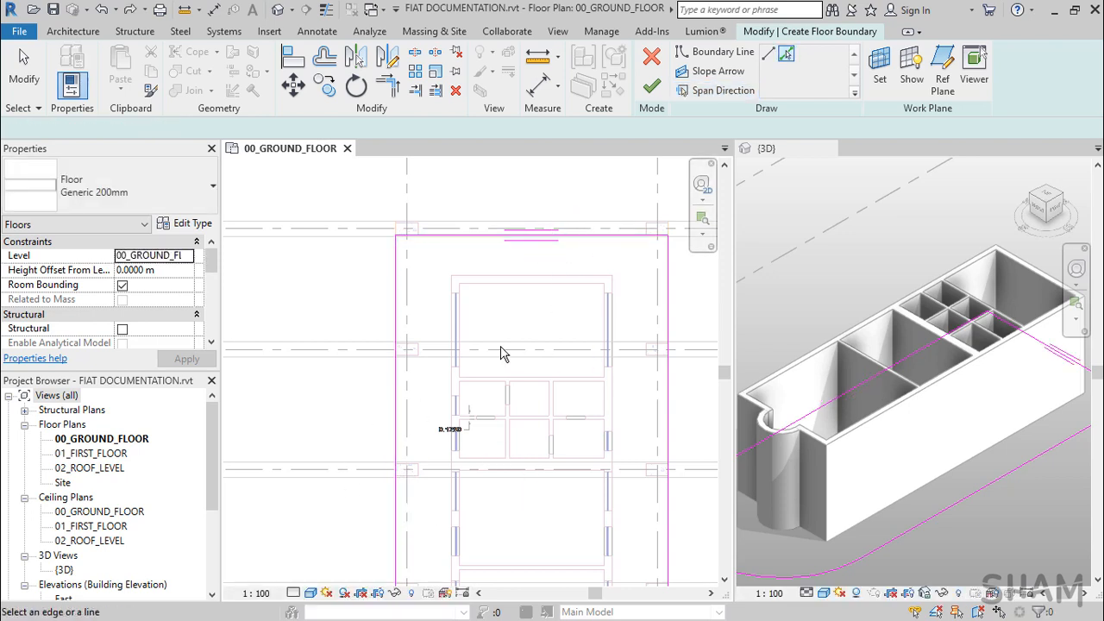
Finish the floor boundary sketch to create the slab and check it in the 3D view.
scroll(504, 353, "down", 3)
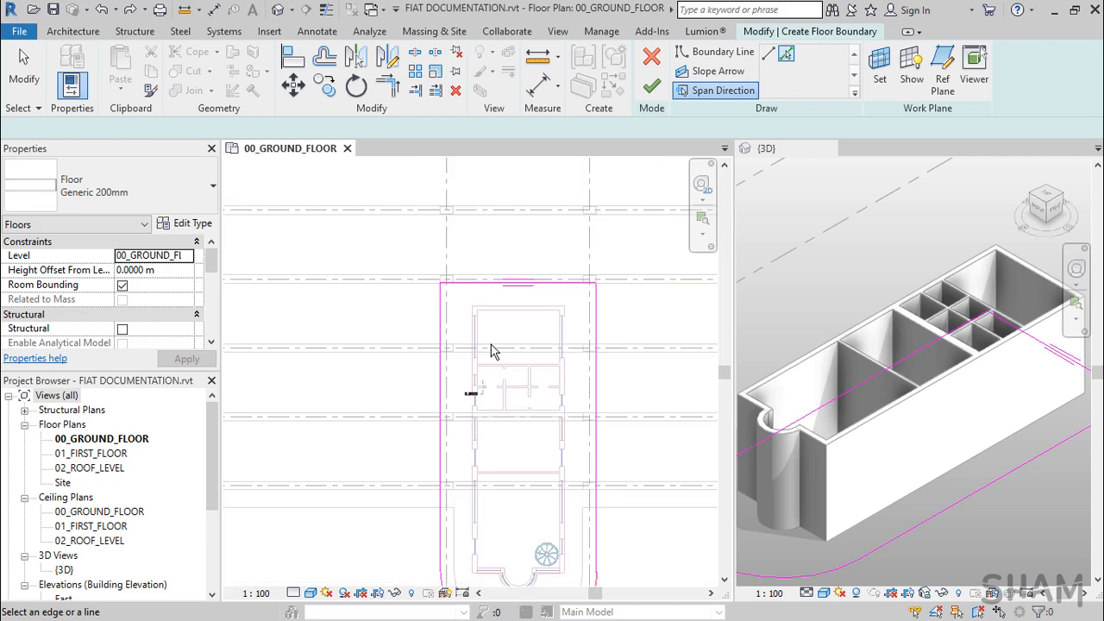
left_click(651, 87)
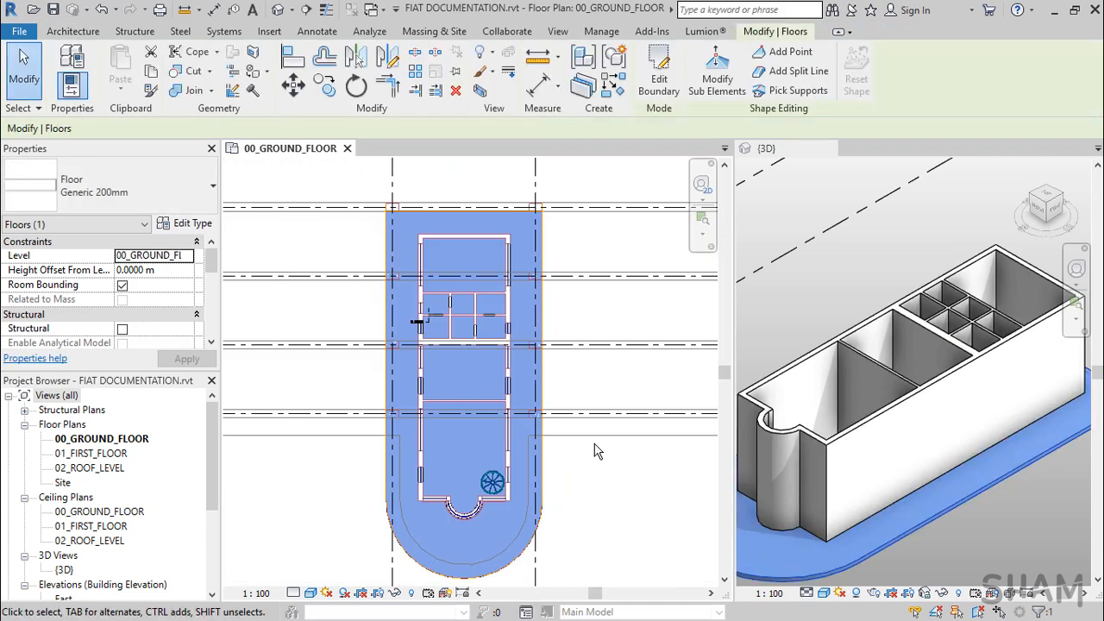
scroll(895, 461, "down", 2)
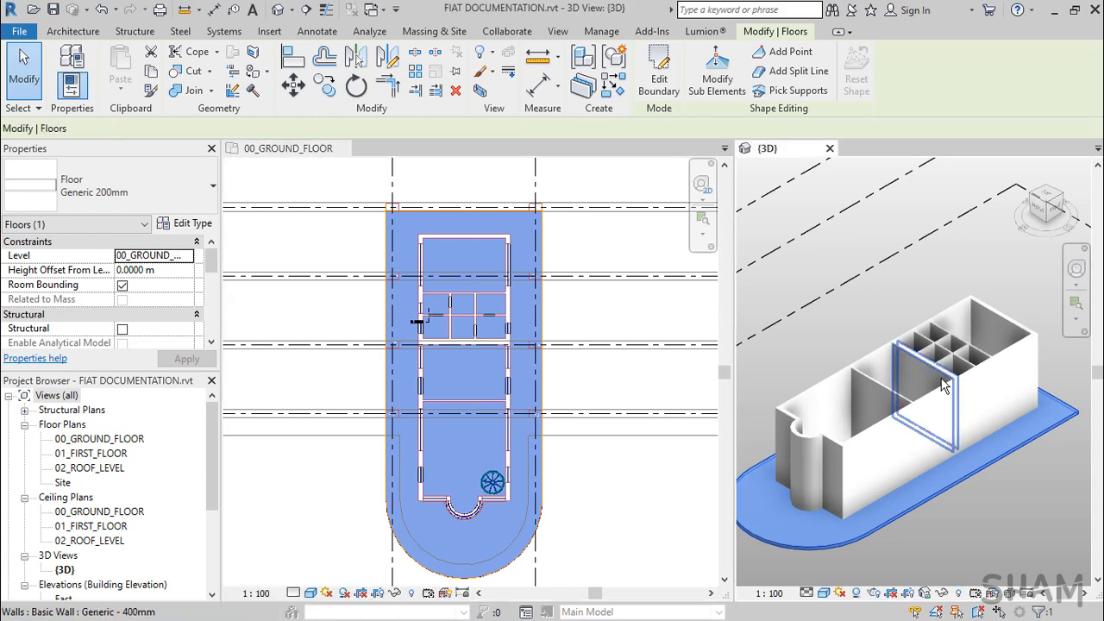
scroll(942, 380, "down", 1)
middle_click_drag(942, 379, 936, 358)
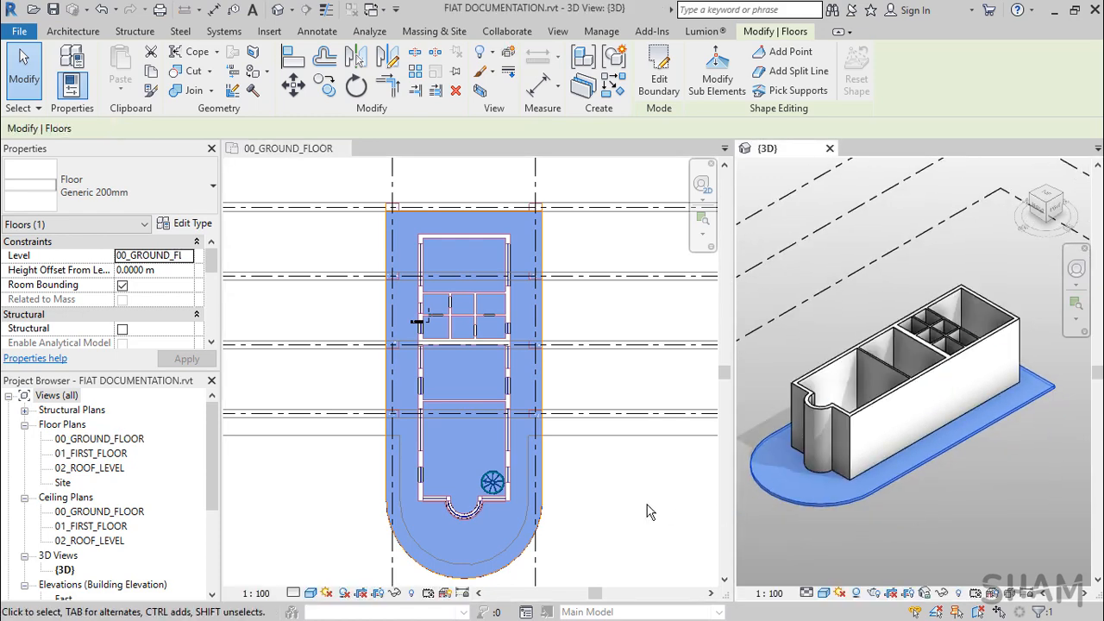
Start a second Generic 200mm floor using Pick Lines, picking the left and adjoining lower-left edges of the large outer plan outline.
scroll(474, 459, "down", 4)
left_click(73, 32)
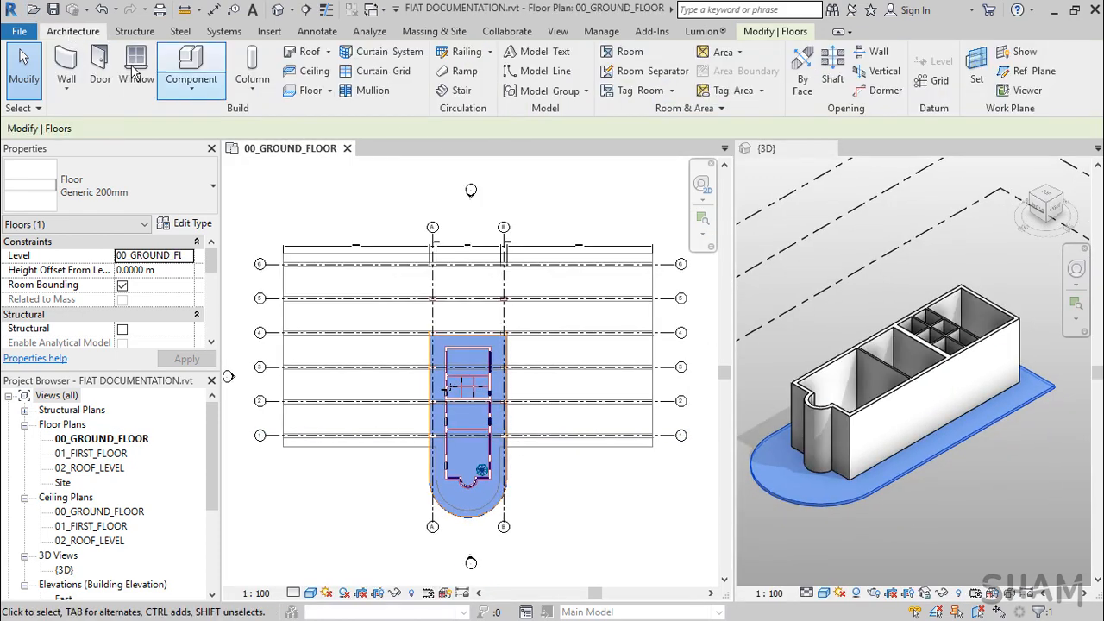
left_click(311, 90)
left_click(804, 90)
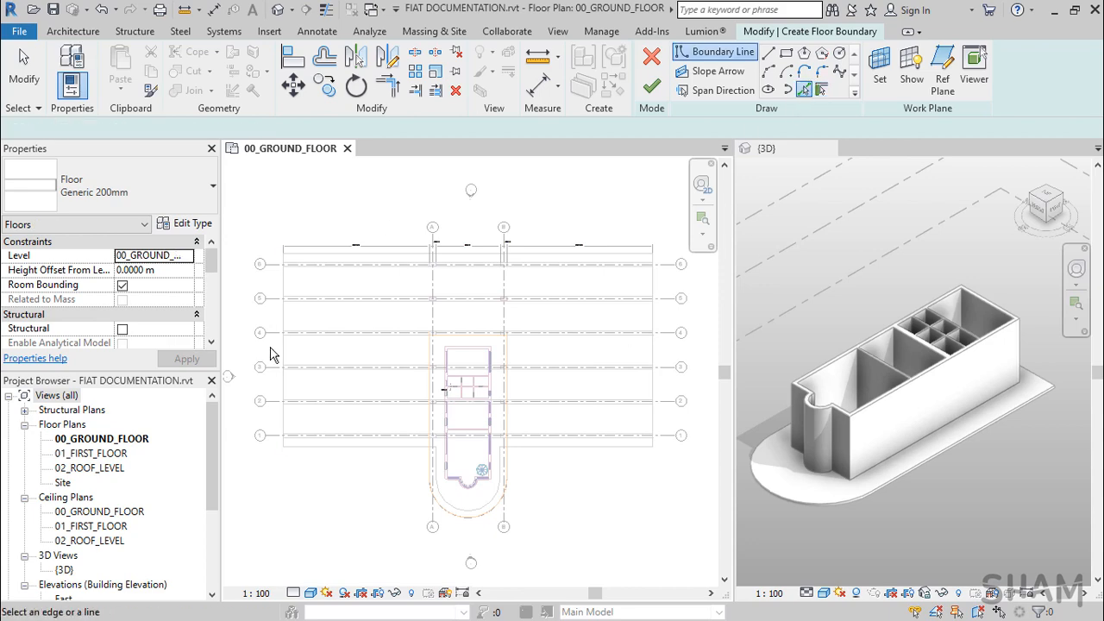
left_click(288, 288)
scroll(452, 503, "up", 4)
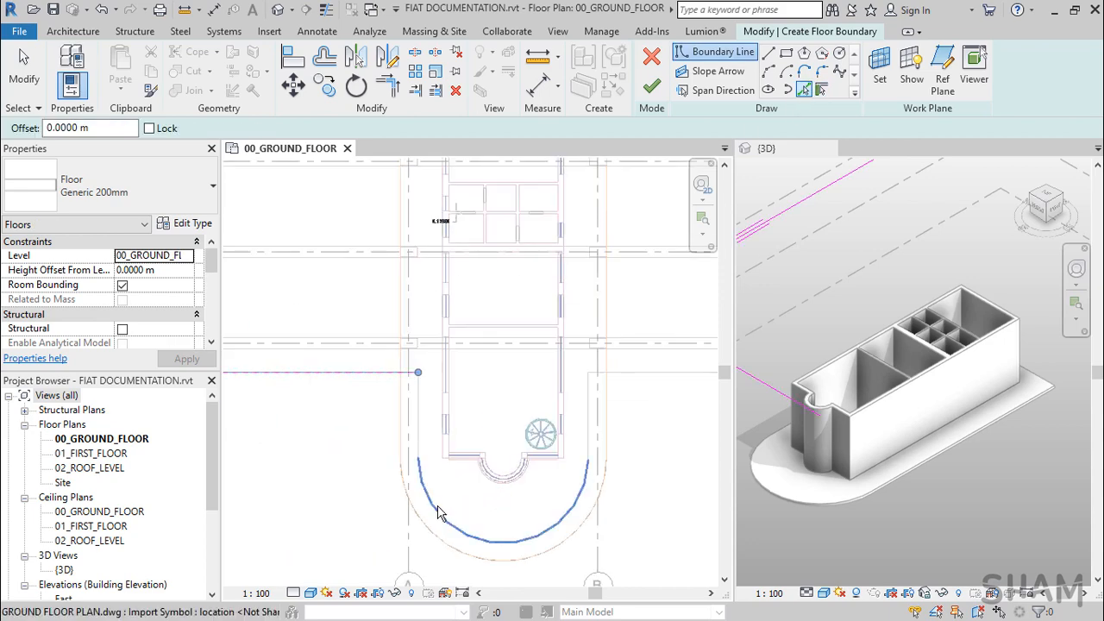
Complete the second floor's boundary by picking the inner arc, its two straight sides and the remaining lower-right, right and upper outline edges.
left_click(438, 507)
left_click(419, 433)
left_click(588, 438)
left_click(608, 373)
scroll(607, 375, "down", 3)
middle_click_drag(609, 384, 319, 515)
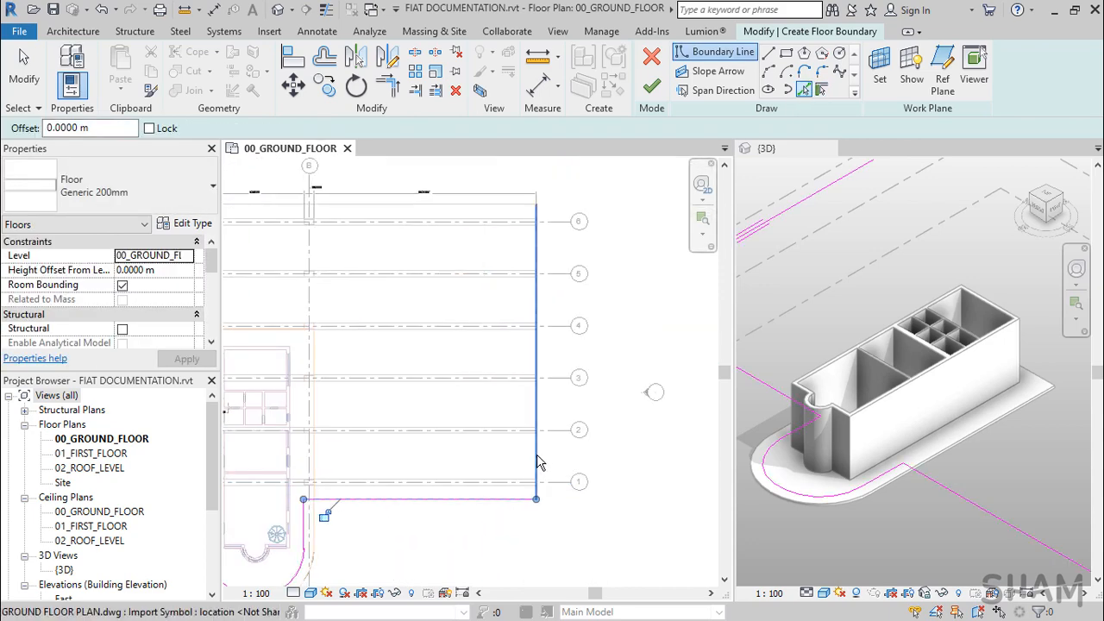
left_click(537, 464)
scroll(506, 389, "down", 3)
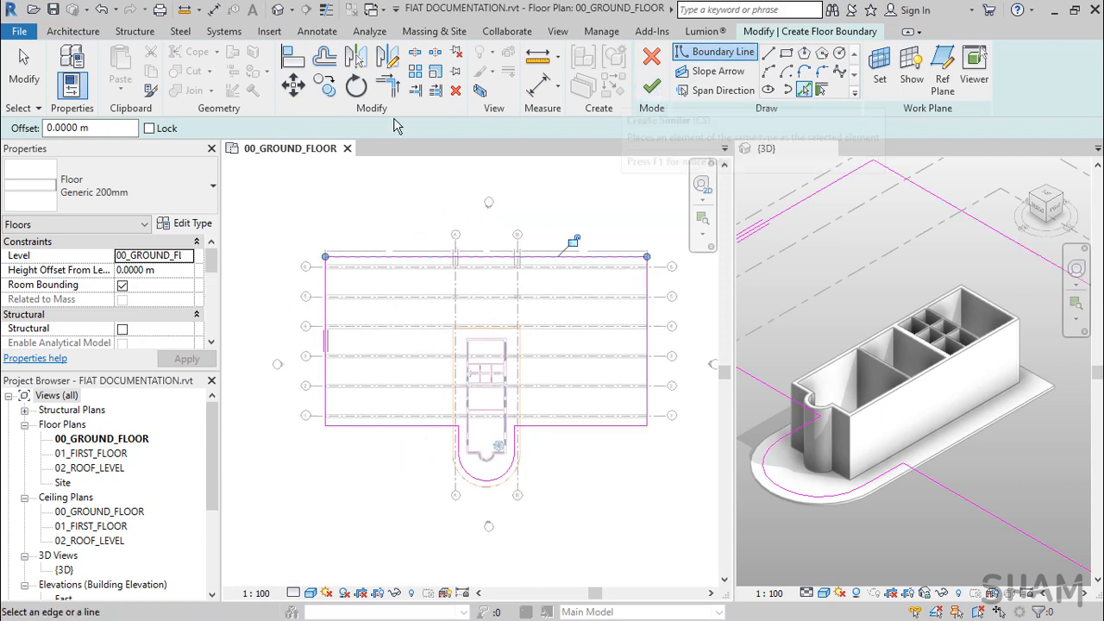
Assign the second floor to level 01_FIRST_FLOOR and finish its boundary sketch to create the slab.
left_click(185, 256)
left_click(151, 281)
left_click(652, 86)
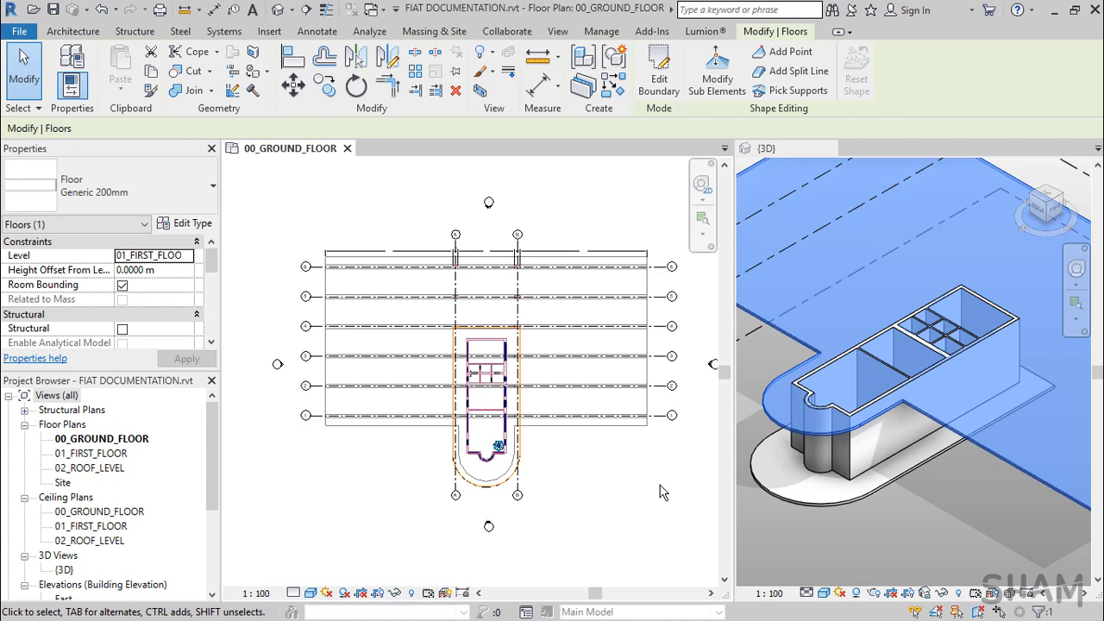
left_click(927, 519)
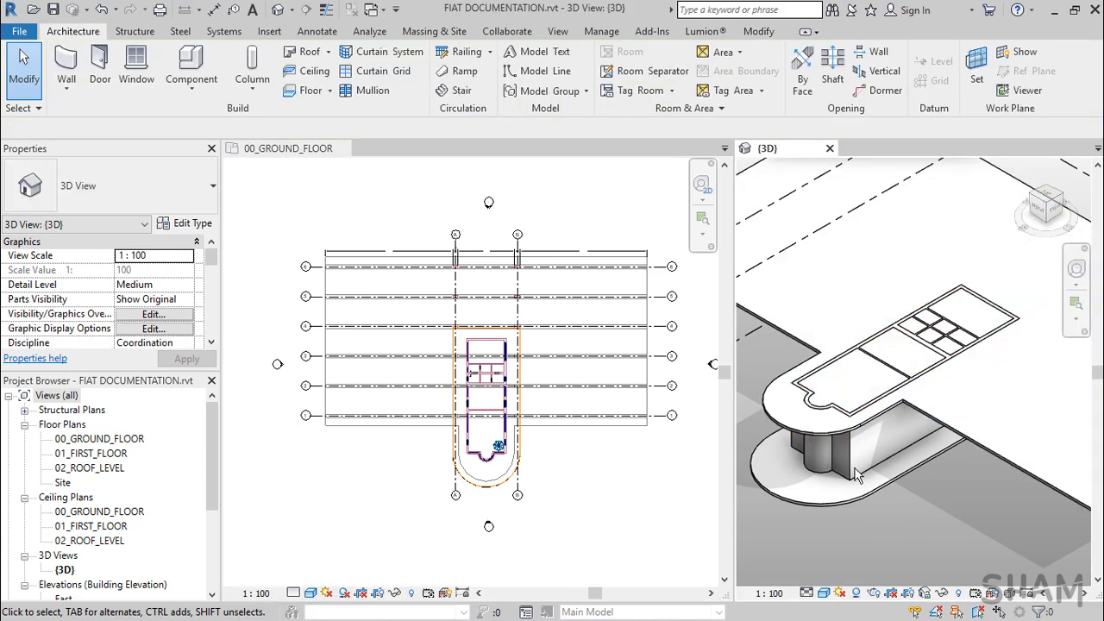
Select the whole building in the 3D view and filter the selection down to the Walls category only.
left_click_drag(1039, 564, 770, 256)
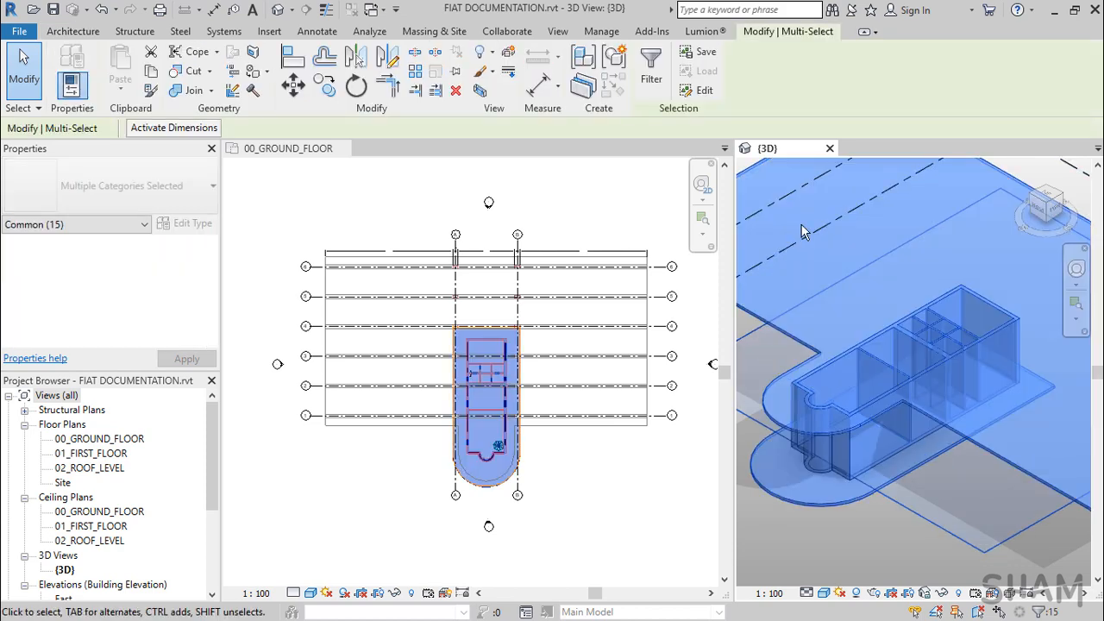
left_click(657, 62)
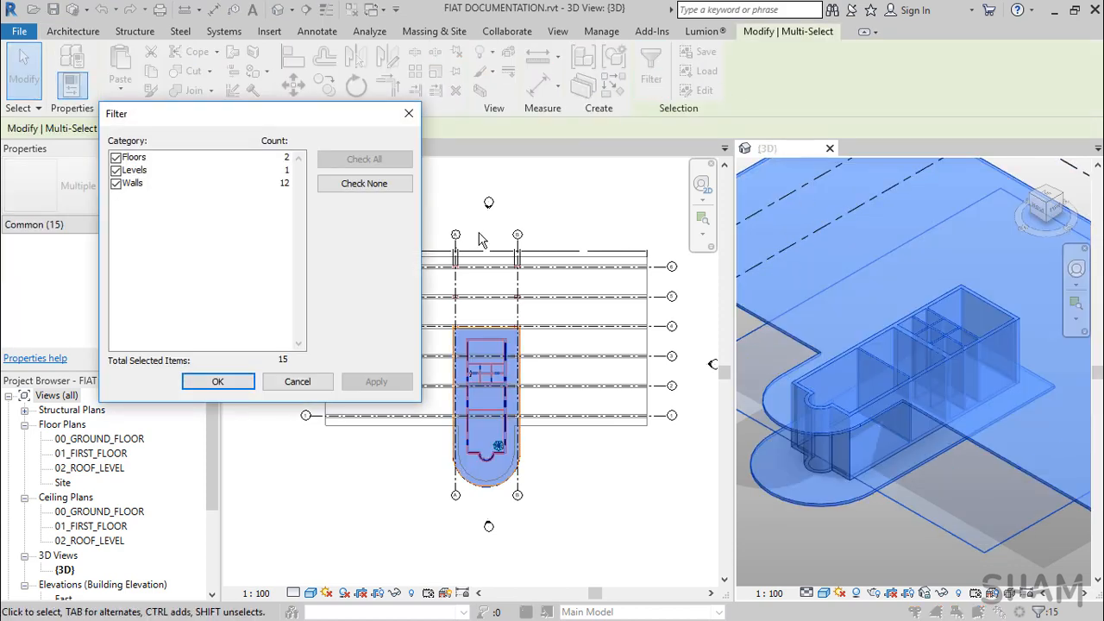
left_click(393, 183)
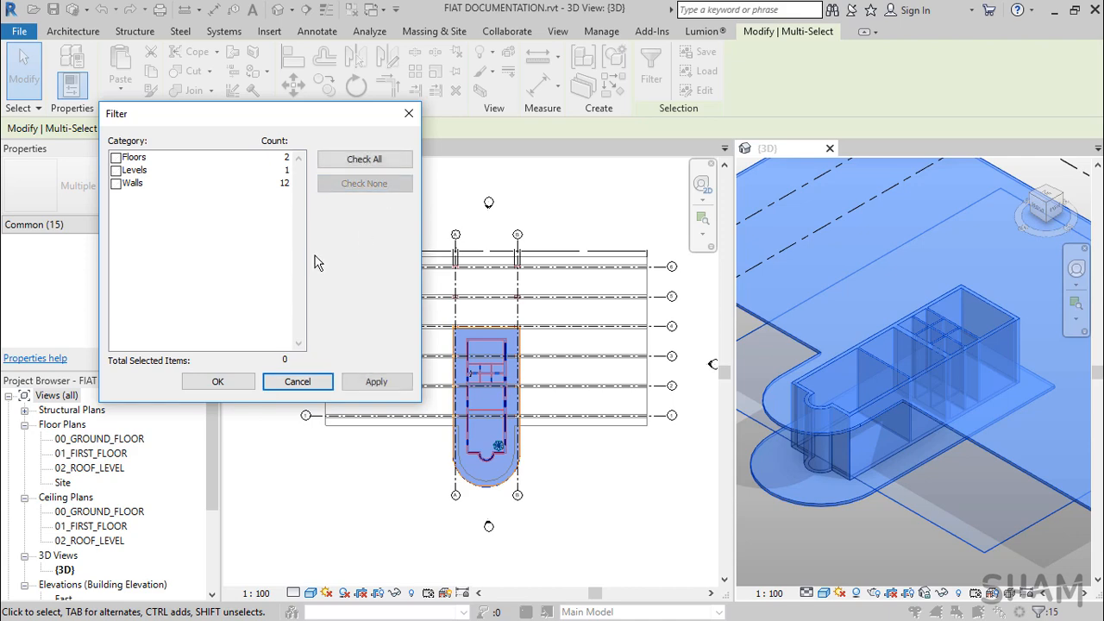
left_click(115, 183)
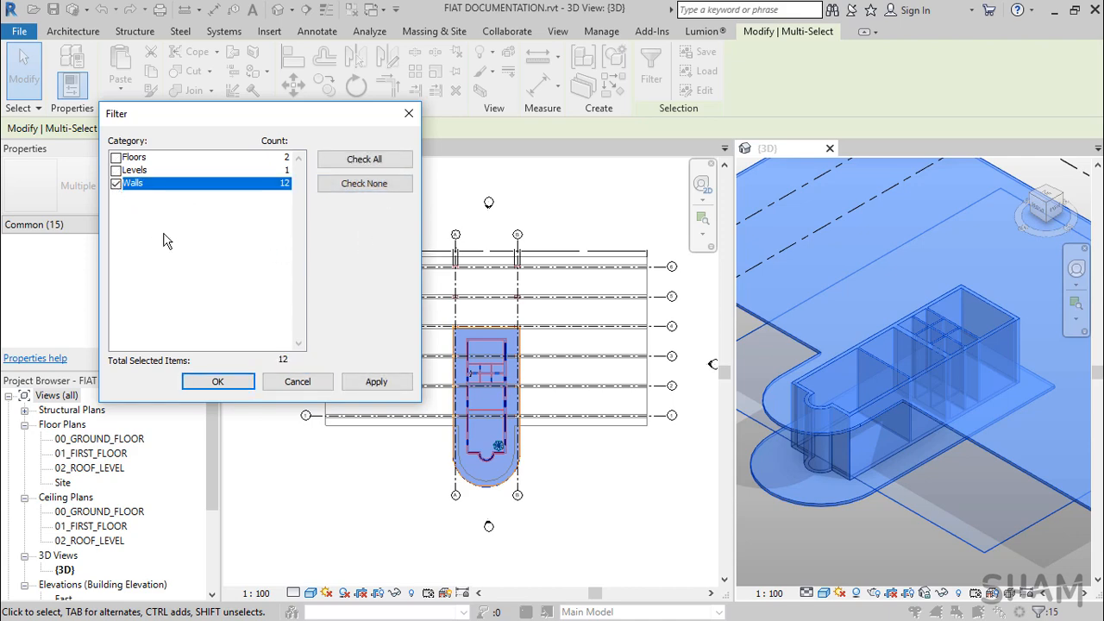
left_click(217, 381)
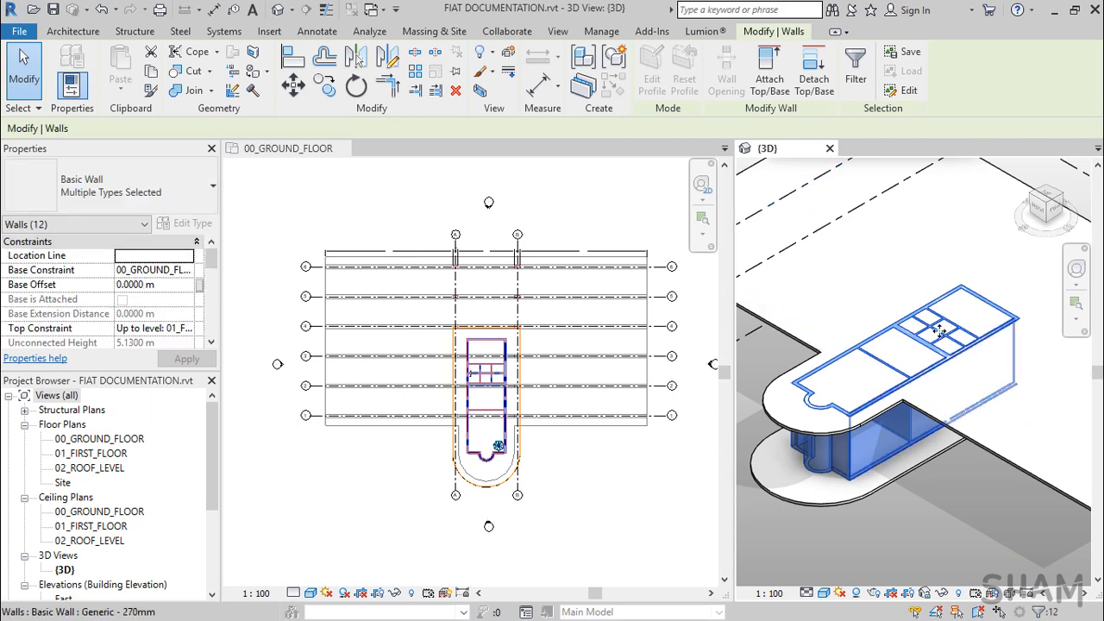
Attach the tops of the selected walls to the first-floor slab and inspect the junction from a lower angle.
left_click(767, 79)
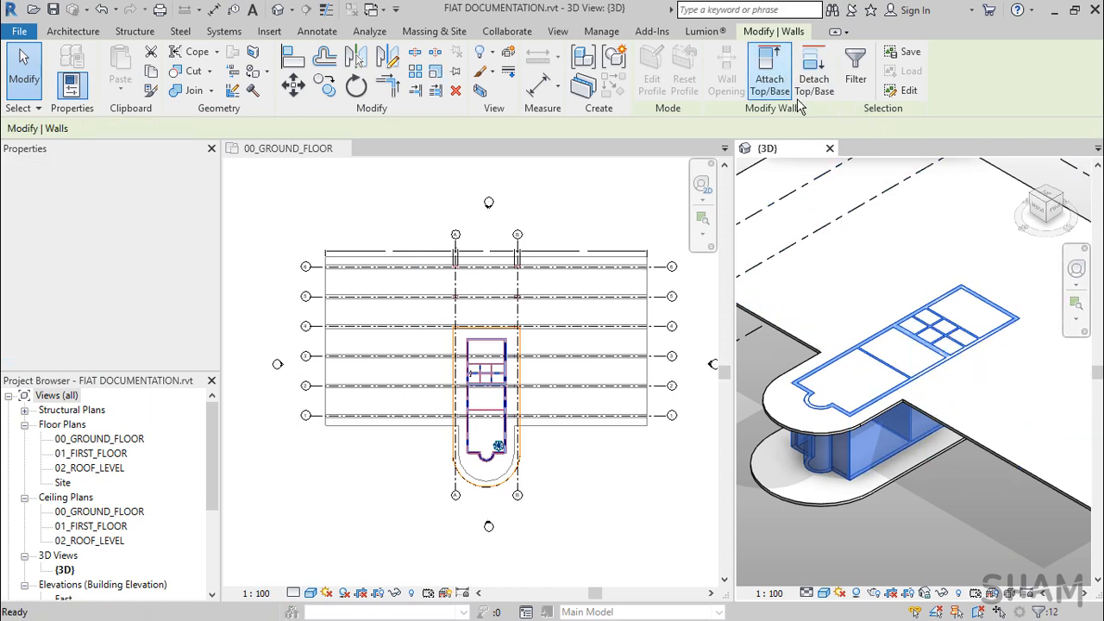
left_click(979, 548)
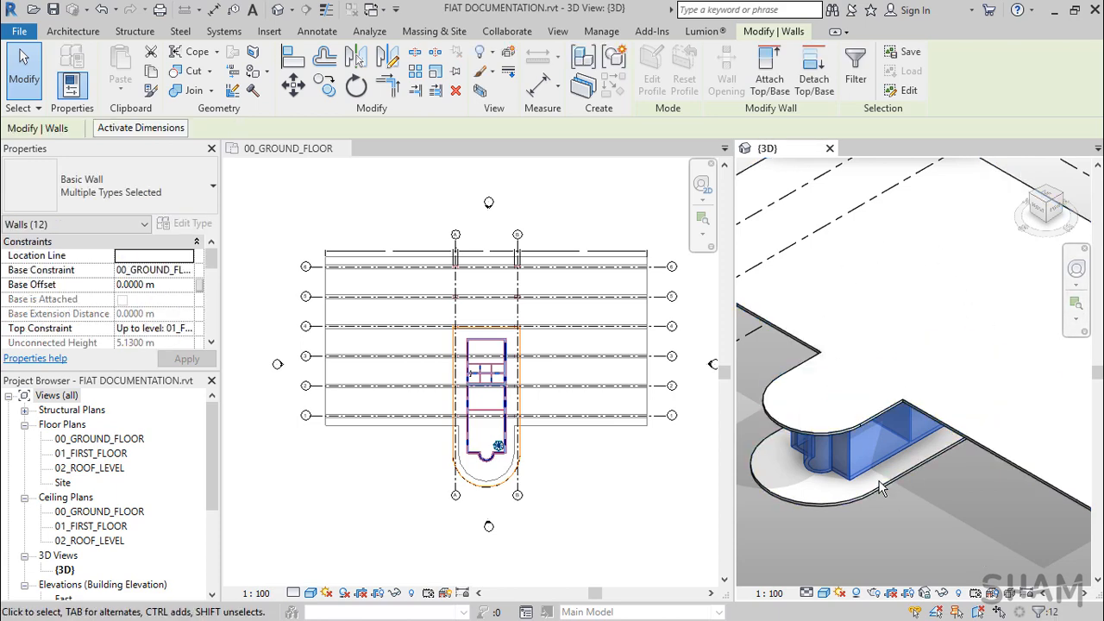
middle_click_drag(880, 499, 913, 519, "shift")
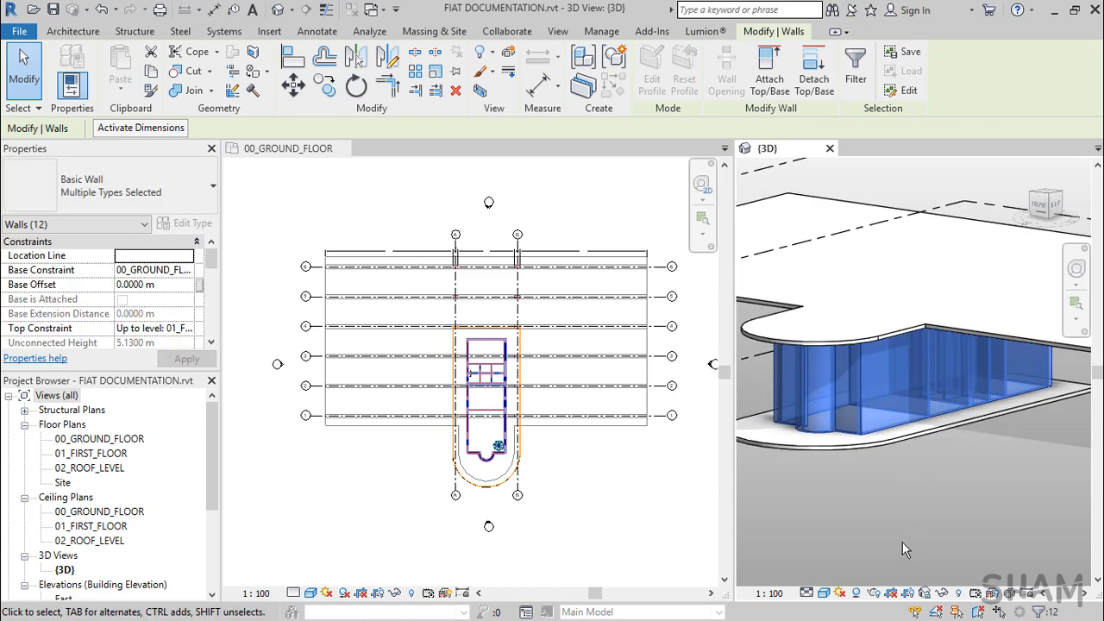